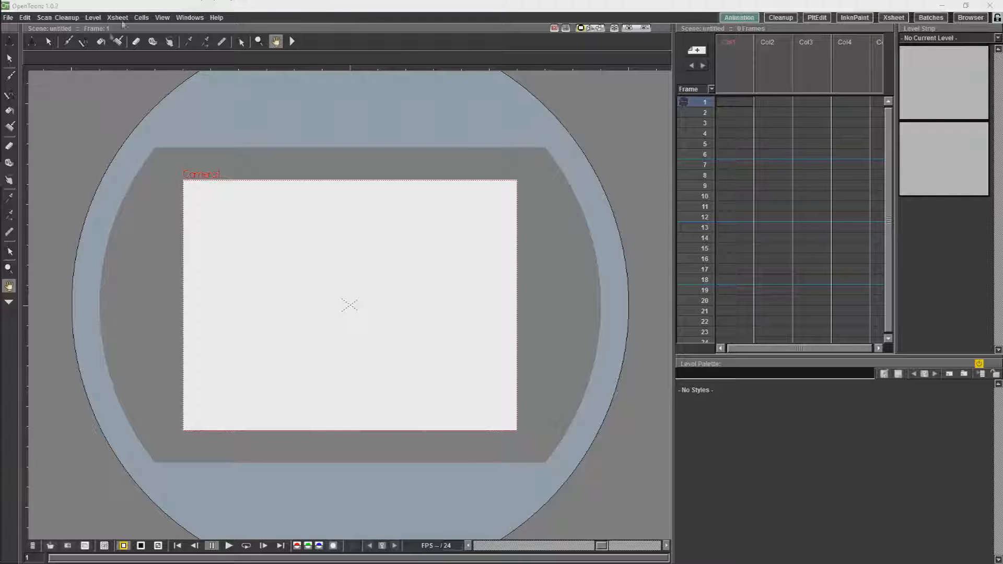
Step: Switch to the Browser room and check the project commands available there
{"action": "left_click", "coordinate": [10, 18]}
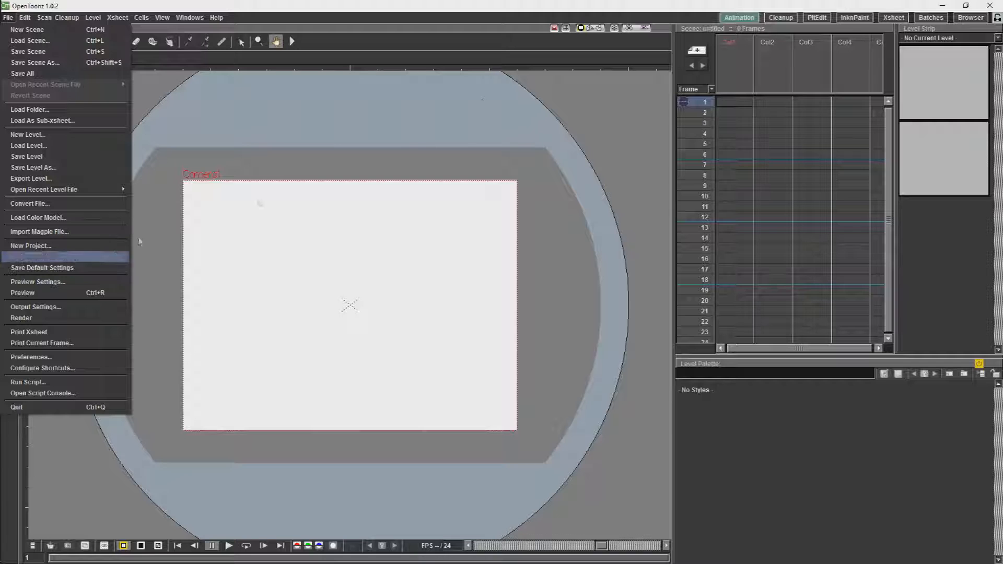
{"action": "left_click", "coordinate": [969, 18]}
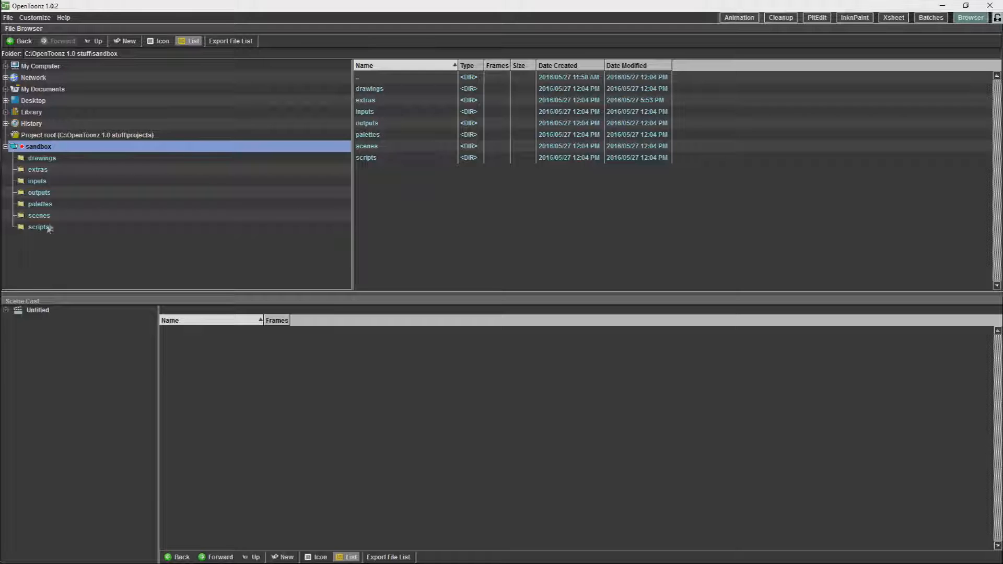
{"action": "left_click", "coordinate": [8, 17]}
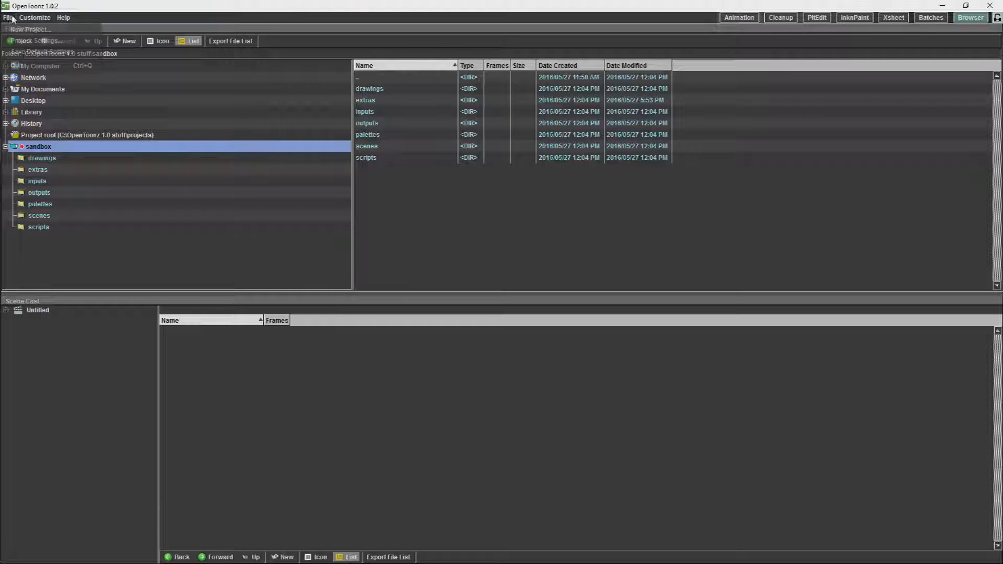
{"action": "left_click", "coordinate": [45, 53]}
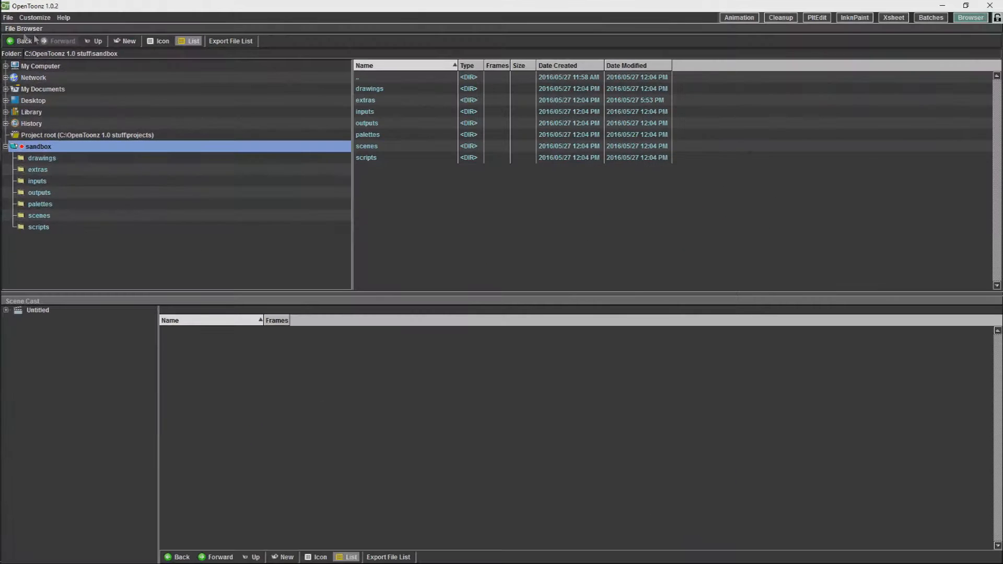
Step: Start a new project and name it "My Project"
{"action": "left_click", "coordinate": [8, 20]}
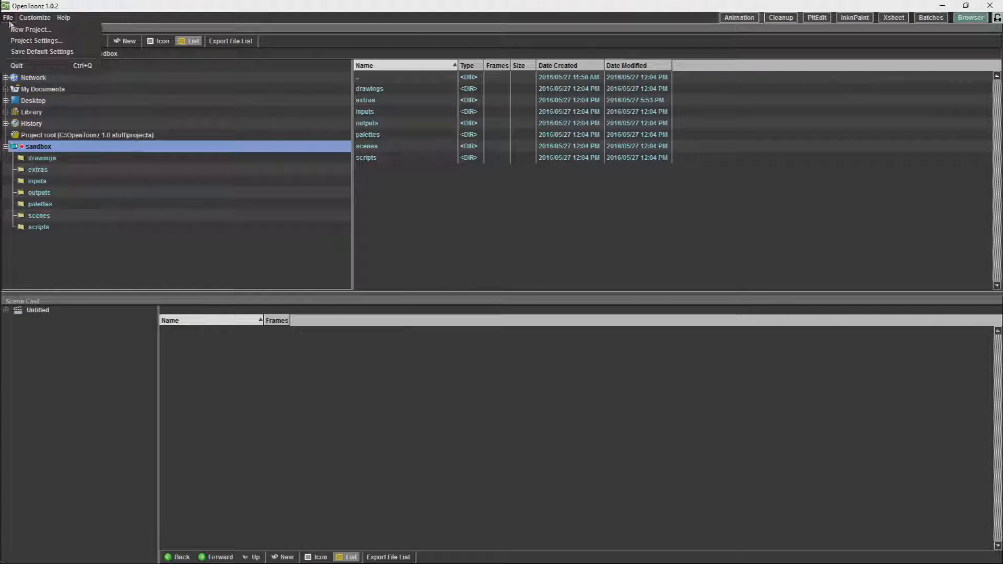
{"action": "left_click", "coordinate": [34, 31]}
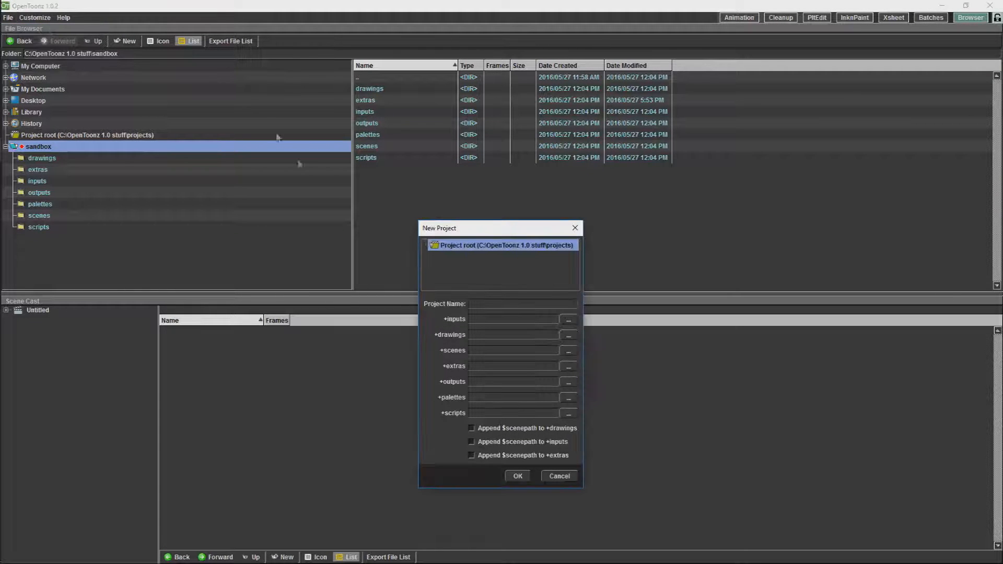
{"action": "left_click", "coordinate": [456, 252]}
{"action": "type", "text": "My "}
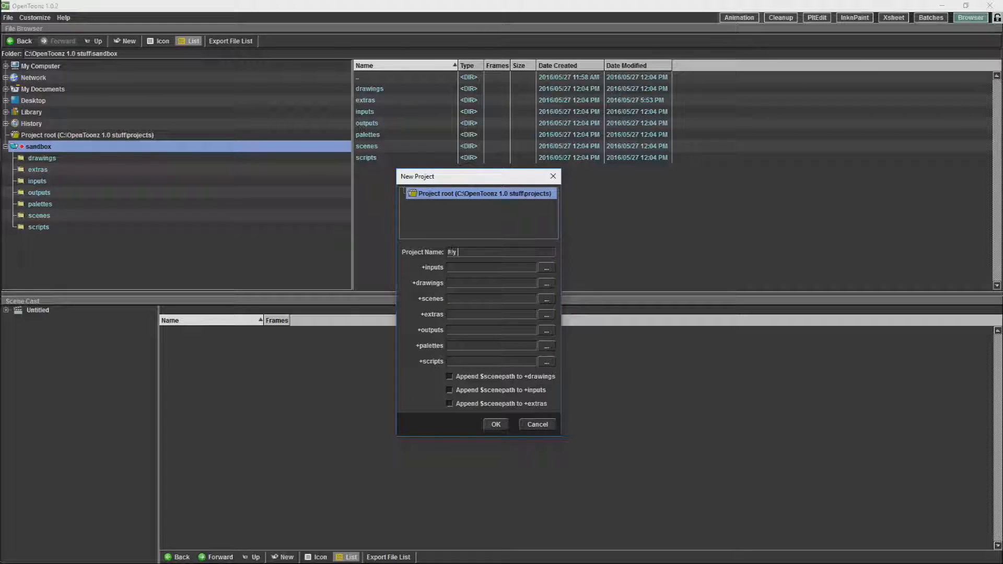
{"action": "type", "text": "Project"}
Step: Browse for the project's inputs folder and create a new folder named My_Project on drive F
{"action": "left_click", "coordinate": [546, 267]}
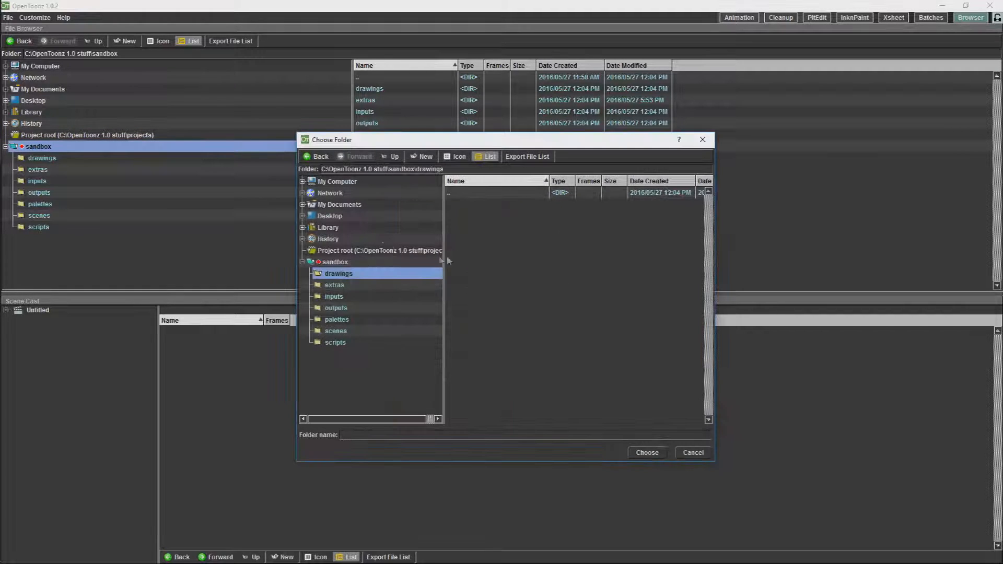
{"action": "left_click", "coordinate": [302, 181]}
{"action": "left_click", "coordinate": [328, 227]}
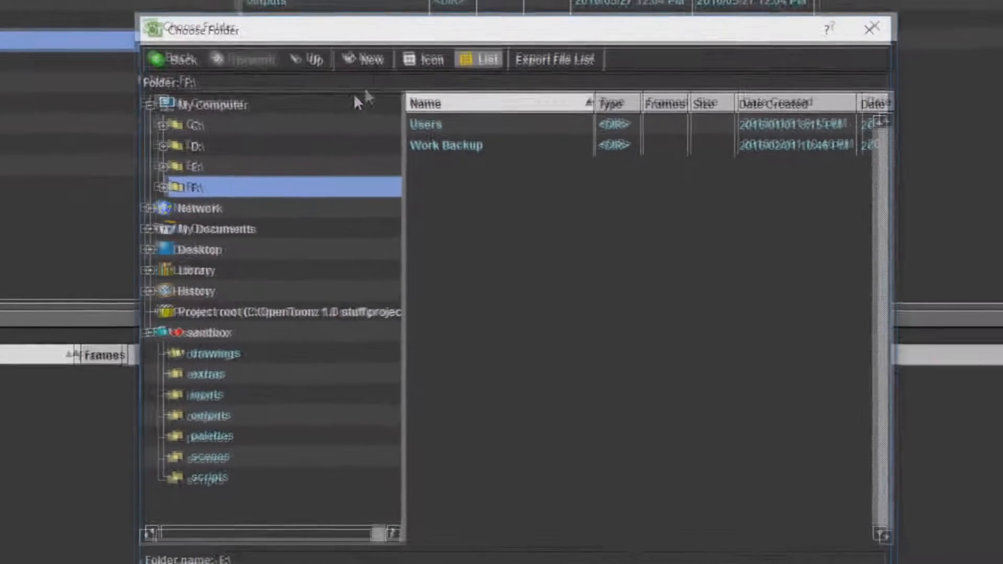
{"action": "left_click", "coordinate": [350, 50]}
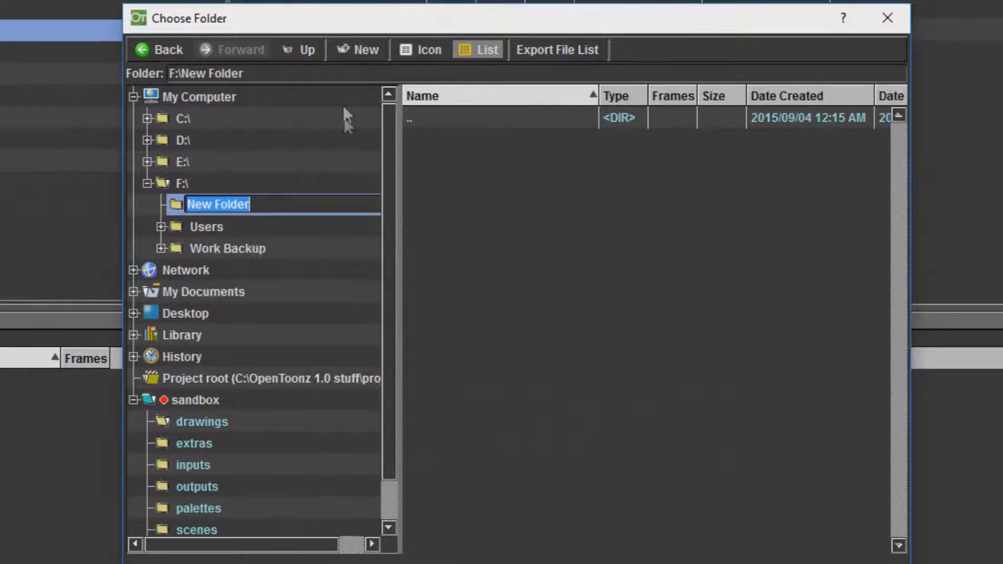
{"action": "type", "text": "My "}
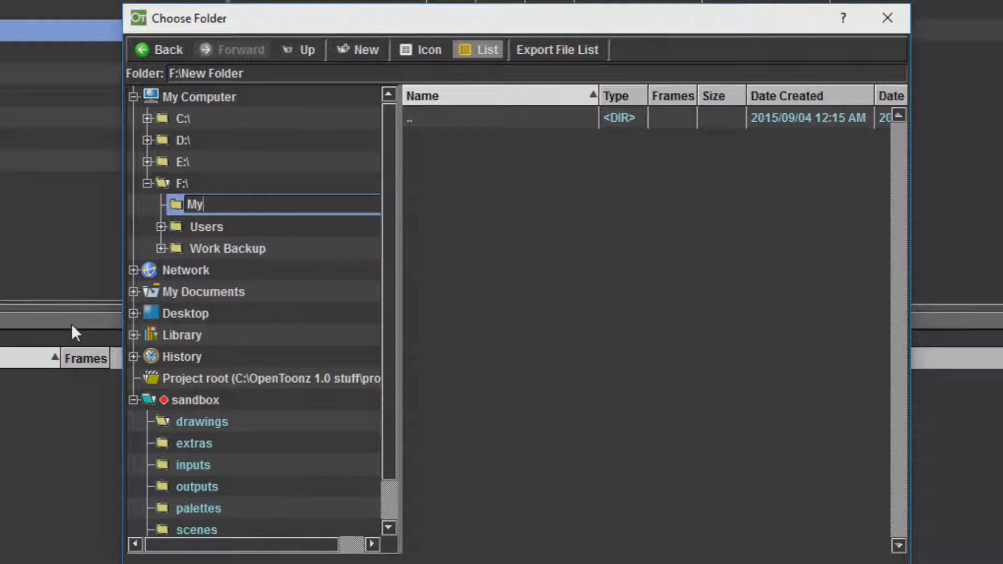
{"action": "type", "text": "_Project"}
{"action": "key", "text": "Return"}
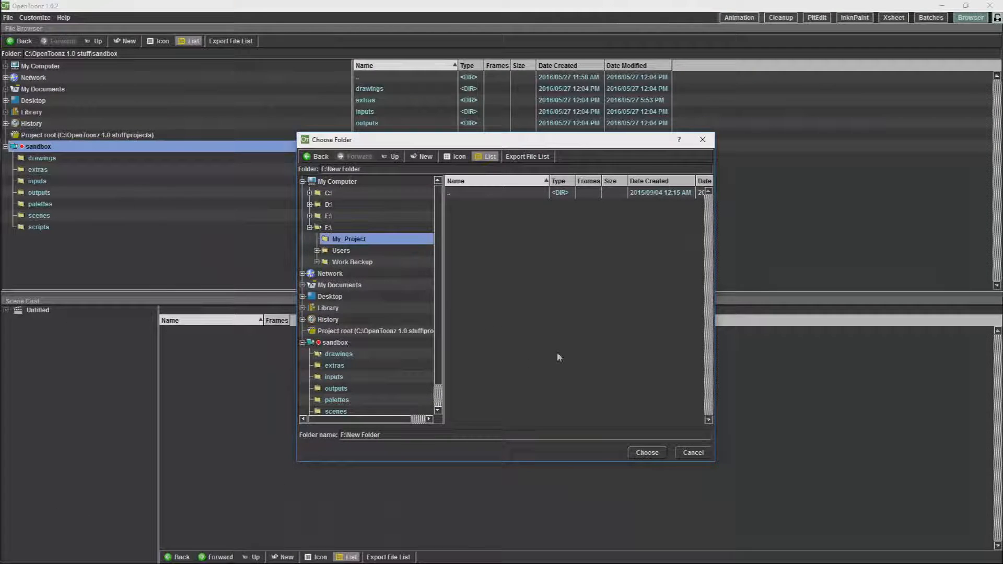
Step: Choose the My_Project folder and set the inputs path to F:\My_Project\inputs
{"action": "left_click", "coordinate": [350, 239]}
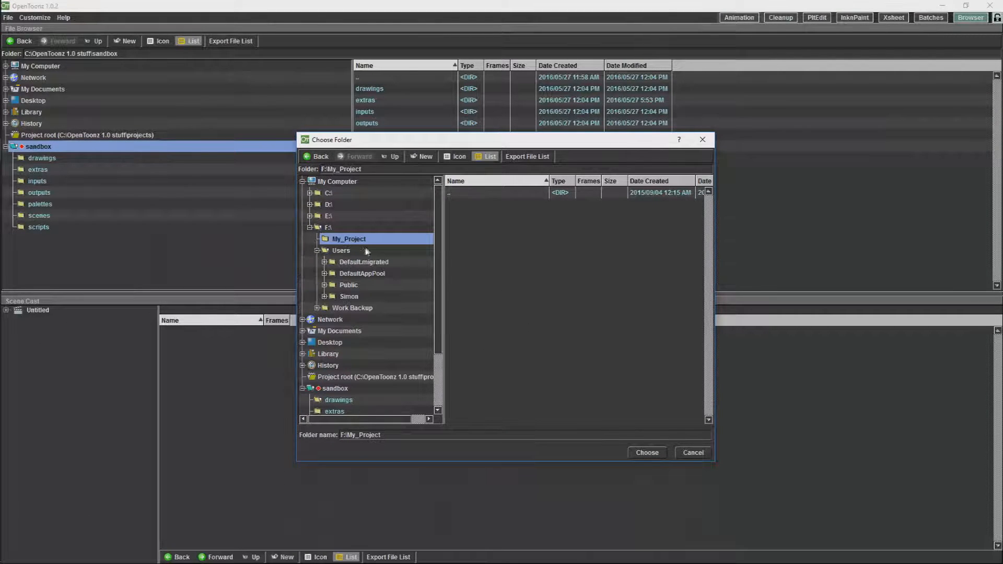
{"action": "left_click", "coordinate": [317, 250]}
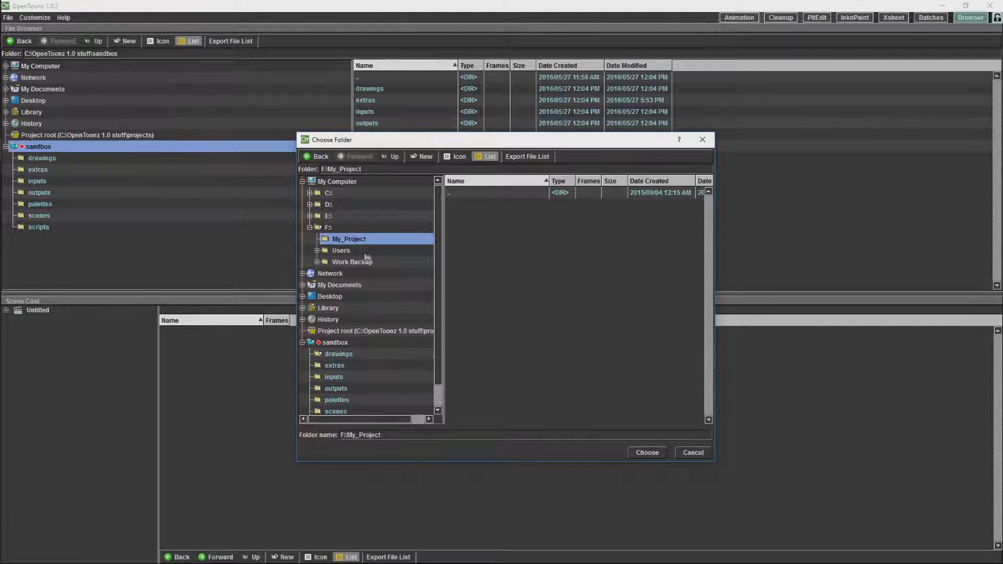
{"action": "left_click", "coordinate": [646, 453]}
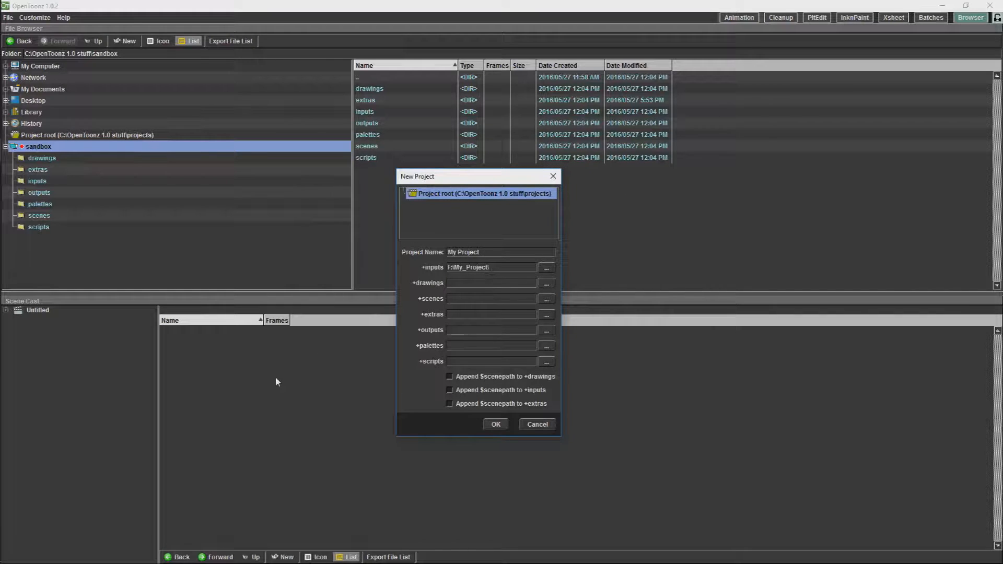
{"action": "type", "text": "in"}
{"action": "type", "text": "puts"}
Step: Copy the F:\My_Project\ base path and set the drawings path to F:\My_Project\drawings
{"action": "left_click_drag", "start_coordinate": [489, 267], "coordinate": [447, 263]}
{"action": "key", "text": "ctrl+c"}
{"action": "left_click", "coordinate": [470, 282]}
{"action": "key", "text": "ctrl+v"}
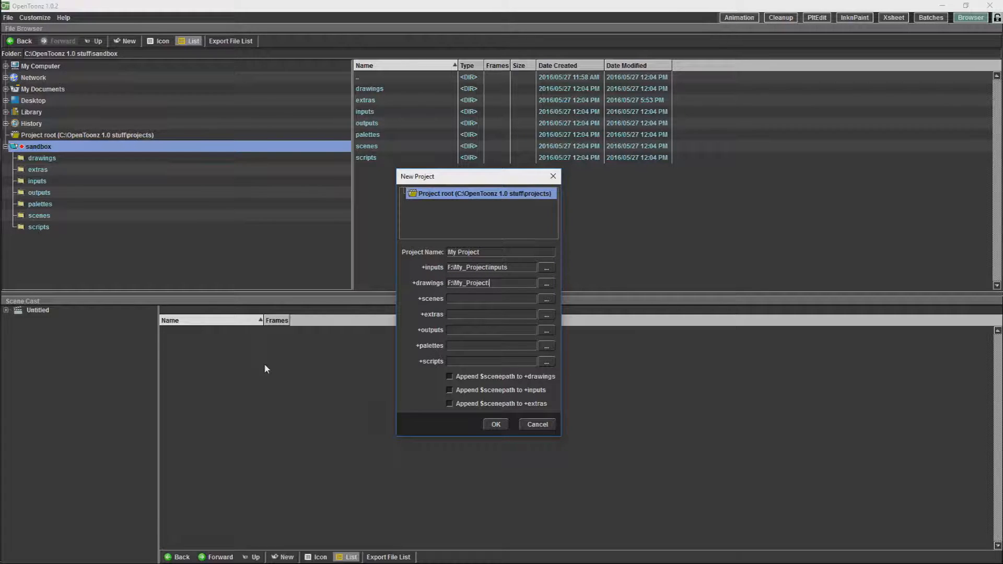
{"action": "type", "text": "drawings"}
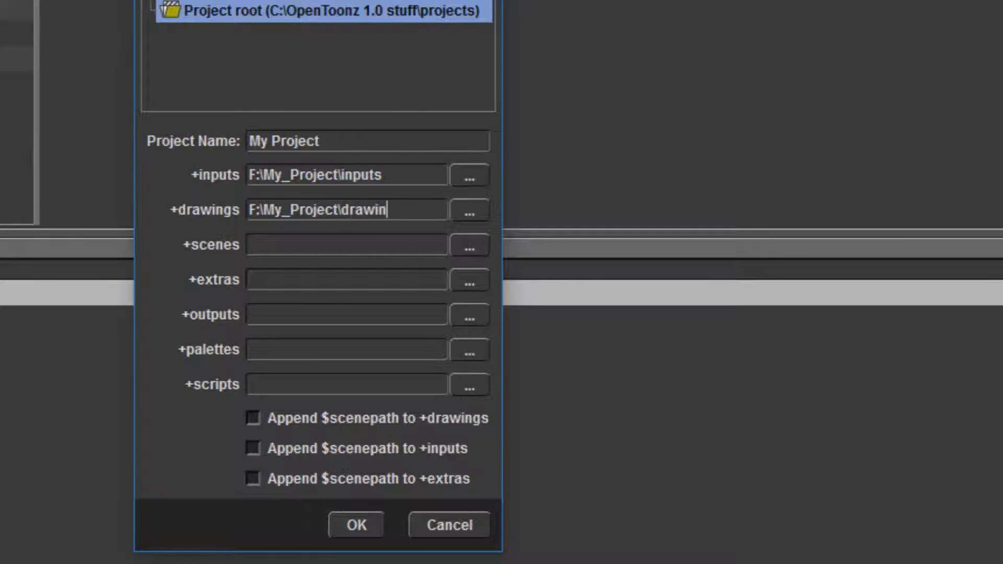
Step: Set the scenes path to F:\My_Project\scenes and the extras path to F:\My_Project\extras
{"action": "key", "text": "Tab"}
{"action": "key", "text": "Tab"}
{"action": "key", "text": "ctrl+v"}
{"action": "type", "text": "scenes"}
{"action": "key", "text": "Tab"}
{"action": "key", "text": "Tab"}
{"action": "type", "text": "e"}
{"action": "key", "text": "BackSpace"}
{"action": "key", "text": "ctrl+v"}
{"action": "type", "text": "extras"}
Step: Set the outputs path to F:\My_Project\outputs and the palettes path to F:\My_Project\pallets
{"action": "key", "text": "Tab"}
{"action": "key", "text": "Tab"}
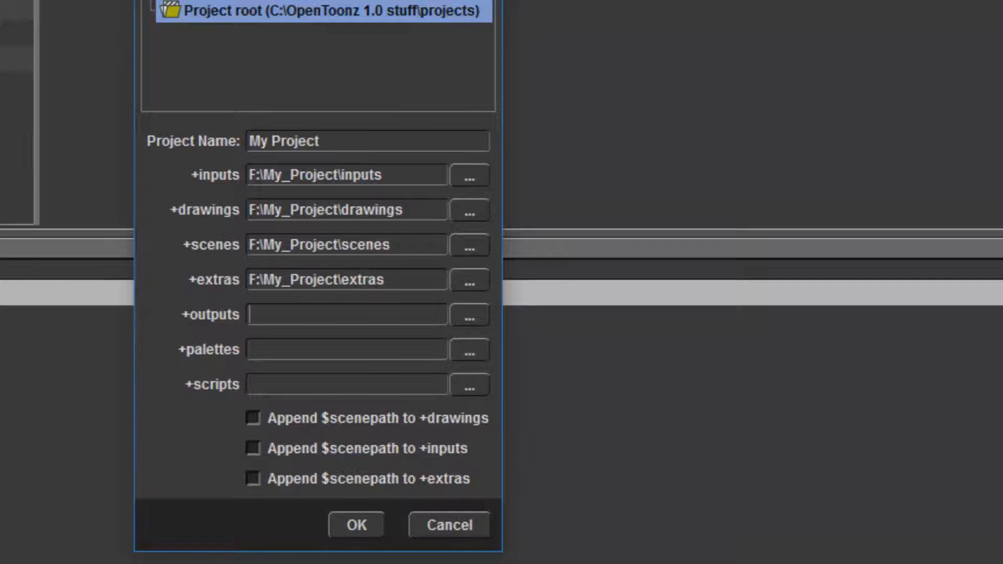
{"action": "key", "text": "ctrl+v"}
{"action": "type", "text": "outputs"}
{"action": "key", "text": "Tab"}
{"action": "key", "text": "Tab"}
{"action": "type", "text": "pa"}
{"action": "key", "text": "BackSpace"}
{"action": "key", "text": "BackSpace"}
{"action": "key", "text": "ctrl+v"}
{"action": "type", "text": "pallets"}
Step: Set the scripts path to F:\My_Project\scripts and create the project
{"action": "key", "text": "Tab"}
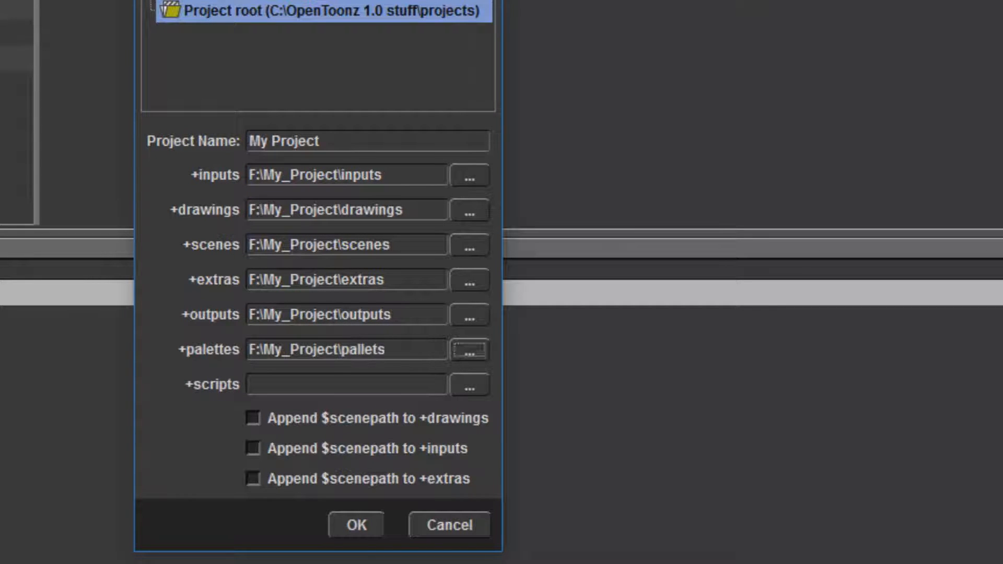
{"action": "key", "text": "Tab"}
{"action": "key", "text": "ctrl+v"}
{"action": "type", "text": "scripts"}
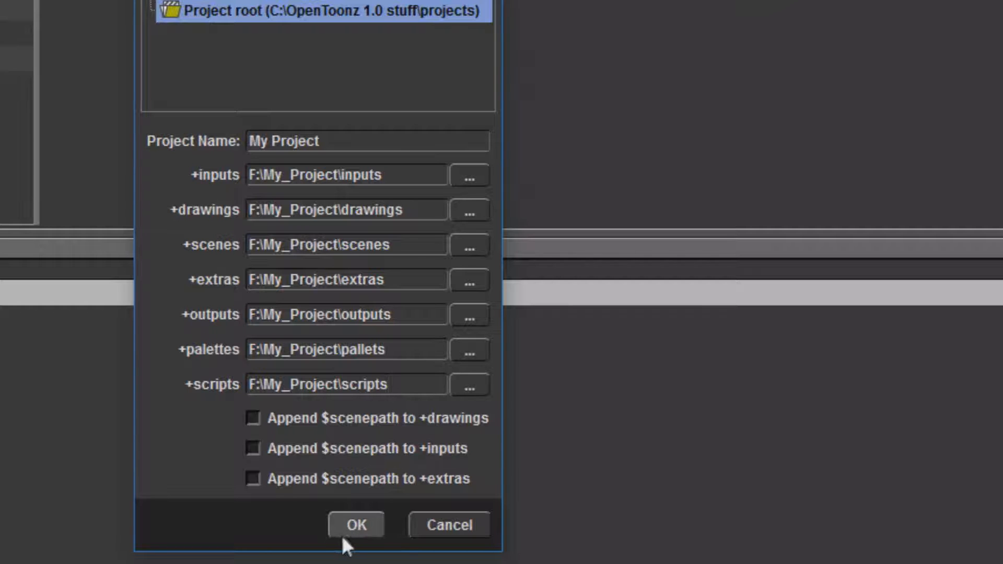
{"action": "left_click", "coordinate": [357, 525]}
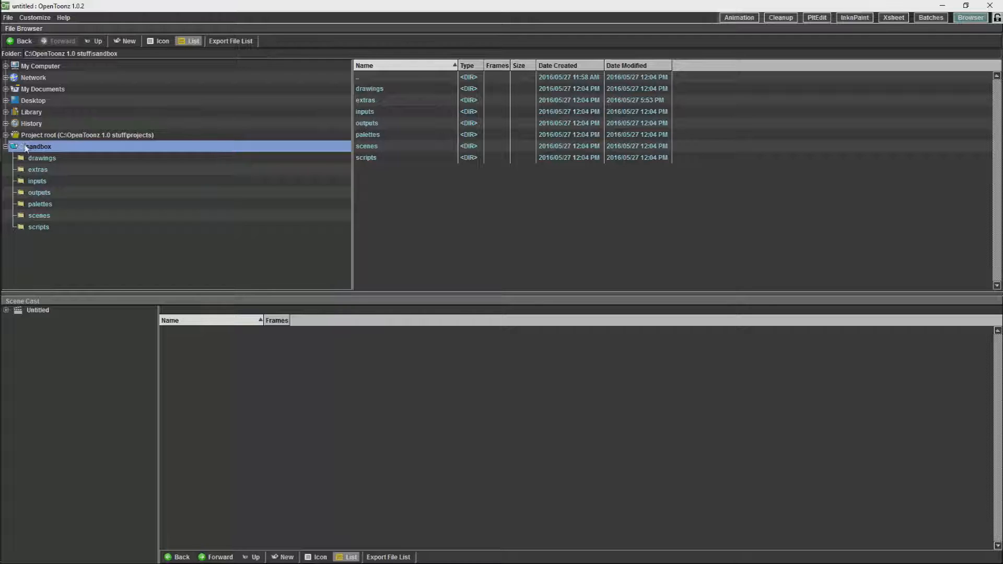
Step: Expand the project root and My Project in the folder tree to view the project's folders
{"action": "left_click", "coordinate": [6, 135]}
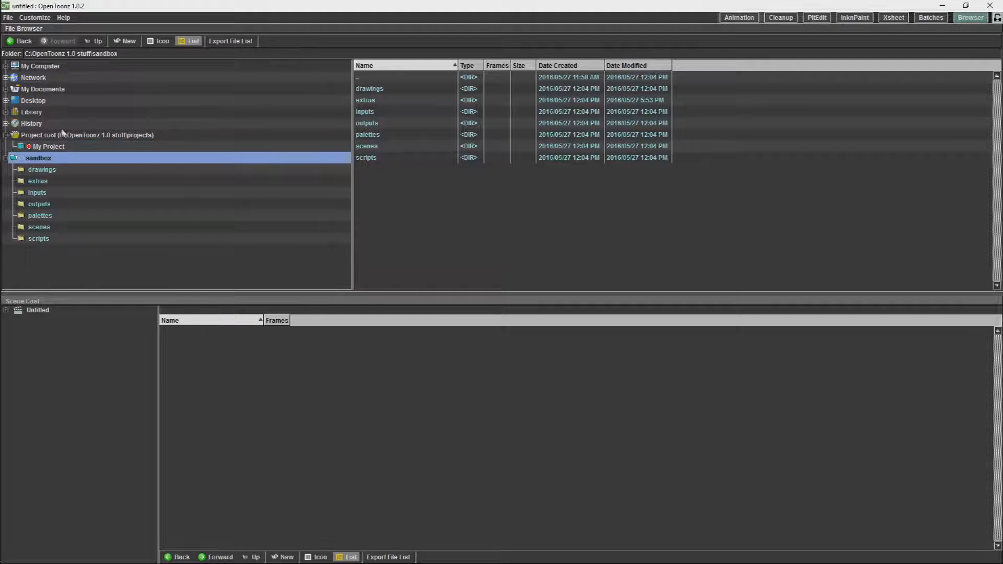
{"action": "left_click", "coordinate": [49, 146]}
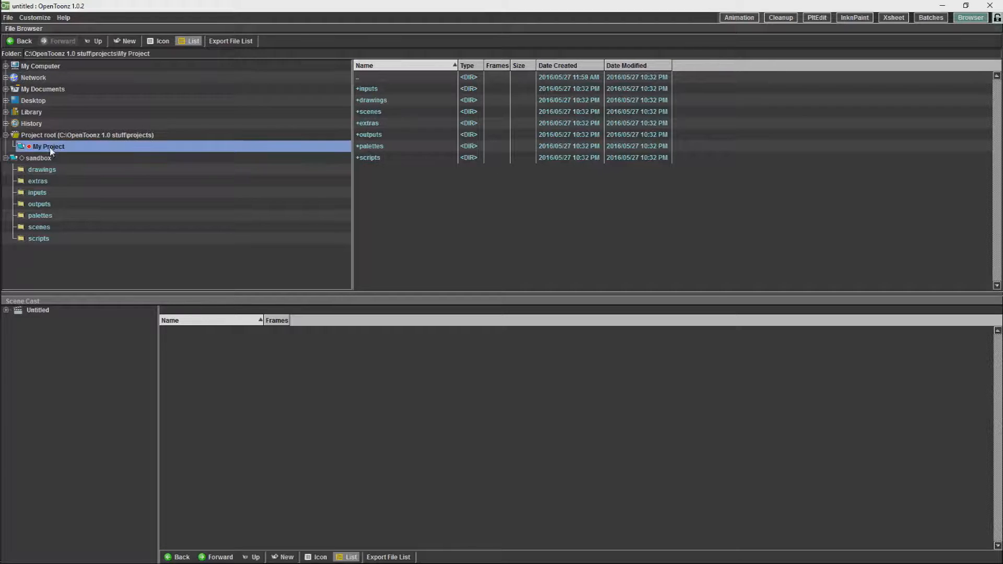
{"action": "double_click", "coordinate": [52, 148]}
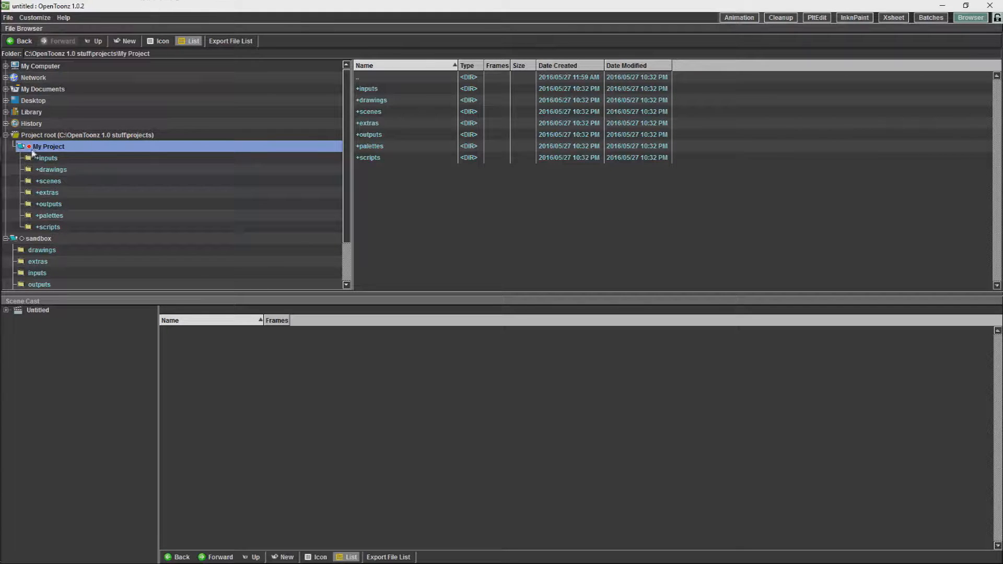
Step: Make sandbox the current project and switch back to My Project
{"action": "left_click", "coordinate": [22, 241]}
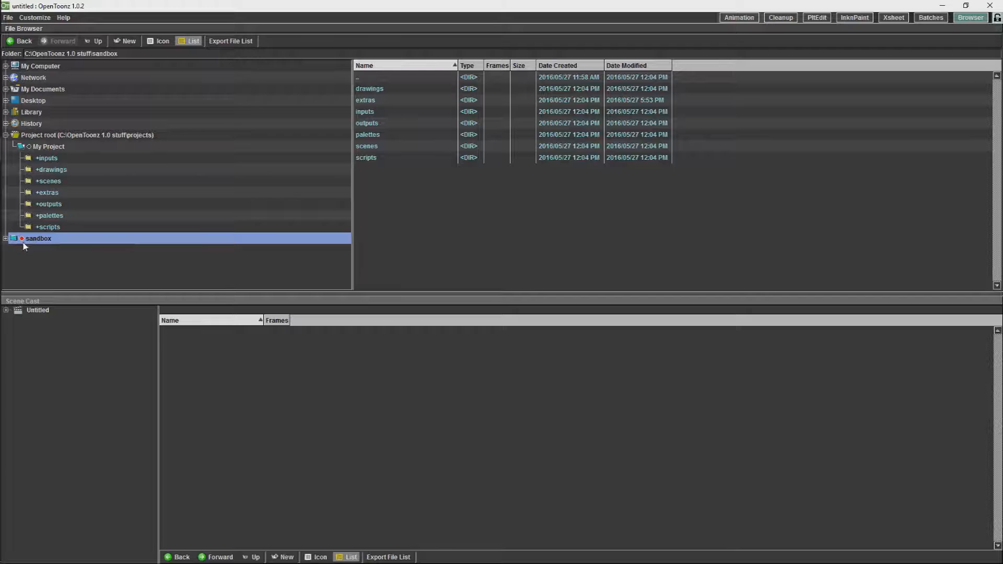
{"action": "left_click", "coordinate": [31, 149]}
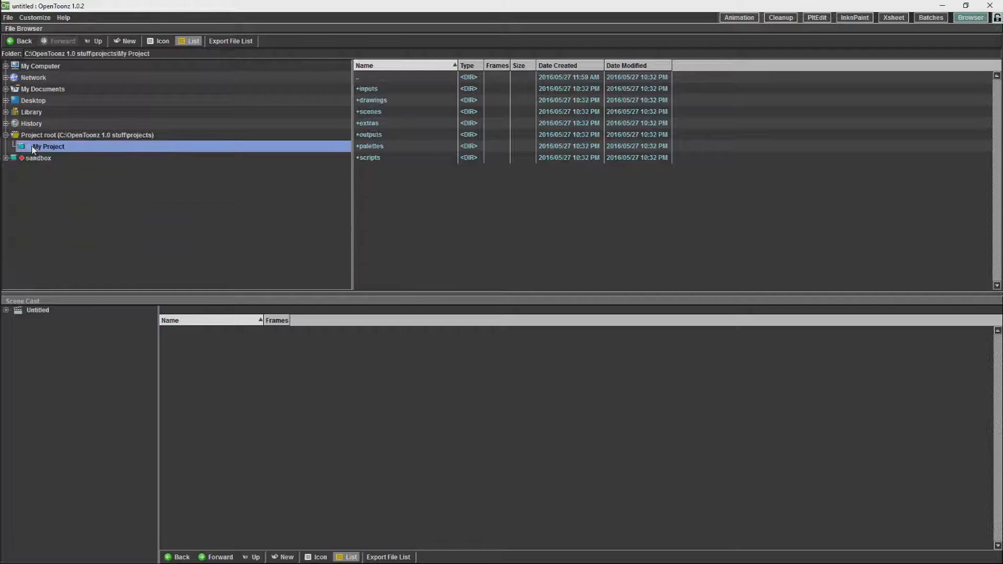
{"action": "double_click", "coordinate": [32, 147]}
{"action": "double_click", "coordinate": [30, 147]}
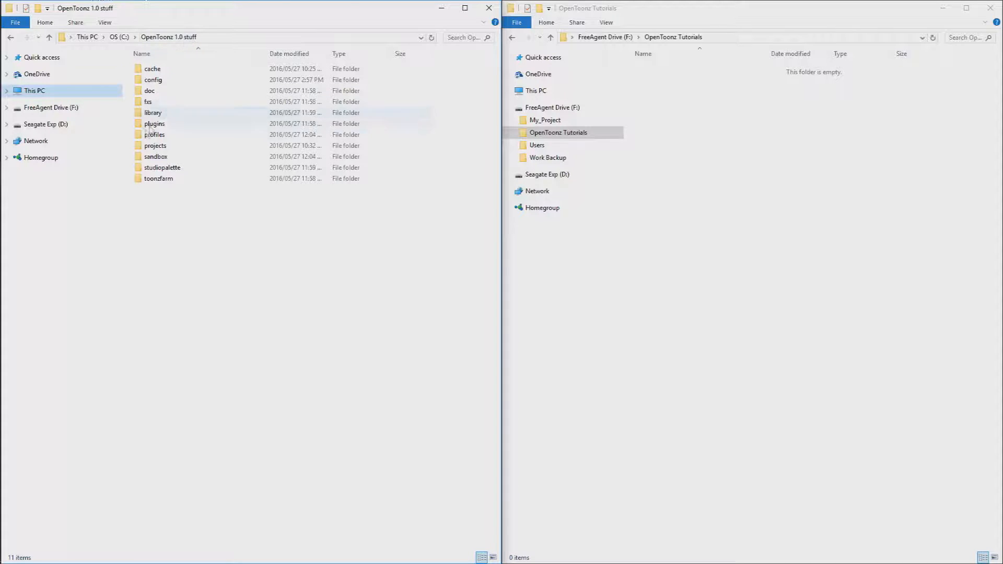
Step: In File Explorer, open the projects folder inside OpenToonz 1.0 stuff to view its contents
{"action": "left_click", "coordinate": [157, 158]}
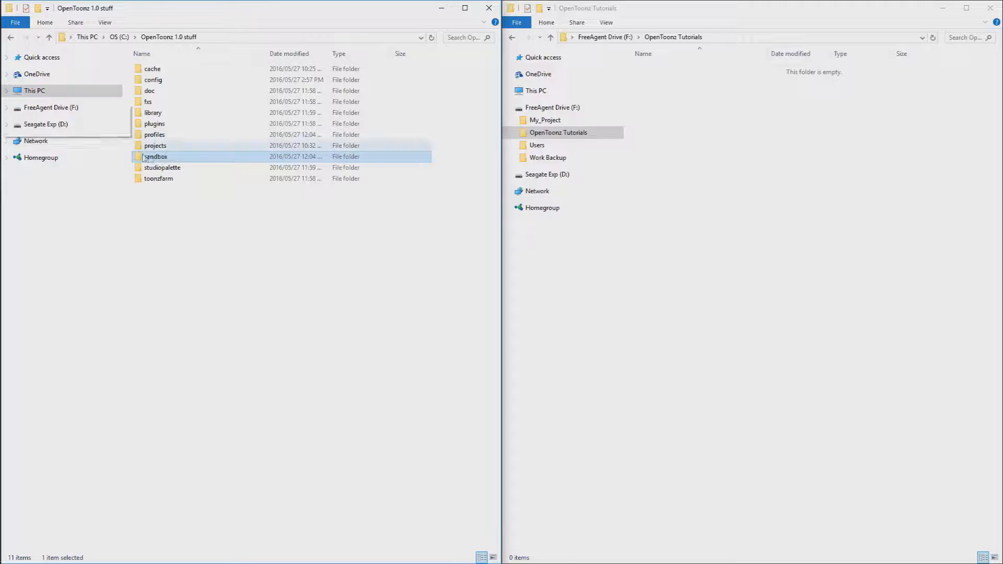
{"action": "left_click", "coordinate": [160, 148]}
{"action": "double_click", "coordinate": [160, 148]}
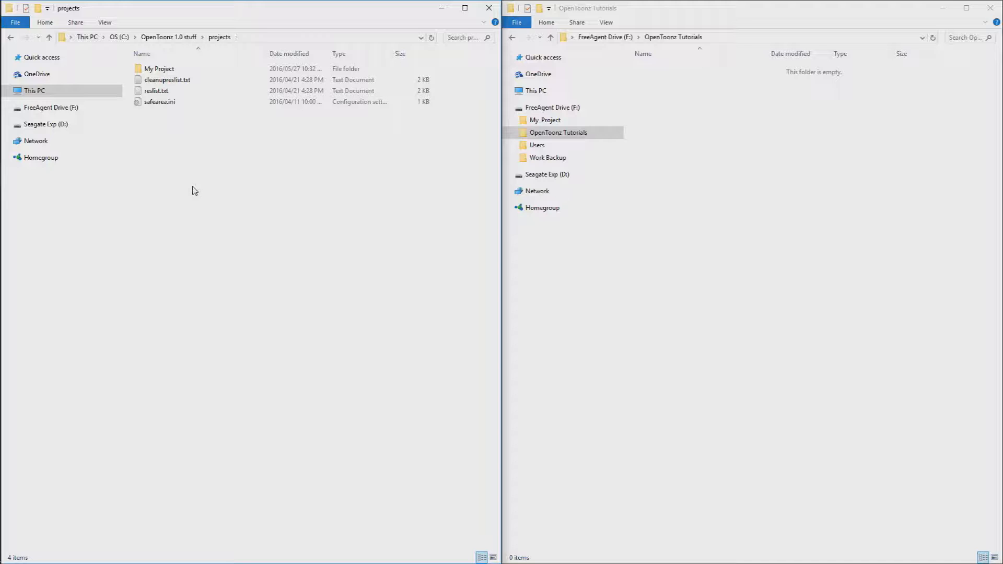
Step: Launch the Windows Registry Editor by running regedit
{"action": "key", "text": "super+r"}
{"action": "left_click_drag", "start_coordinate": [110, 26], "coordinate": [254, 204]}
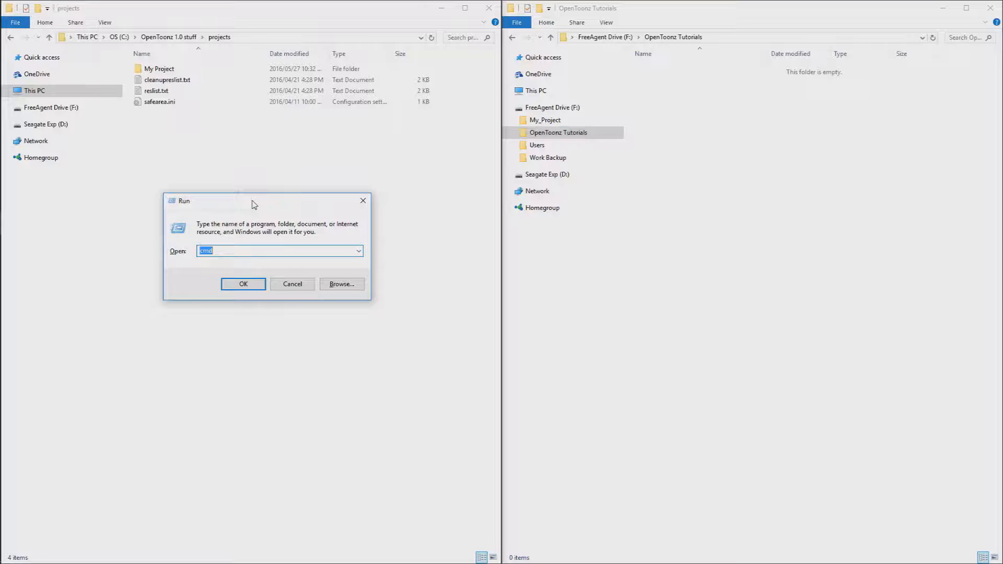
{"action": "type", "text": "r"}
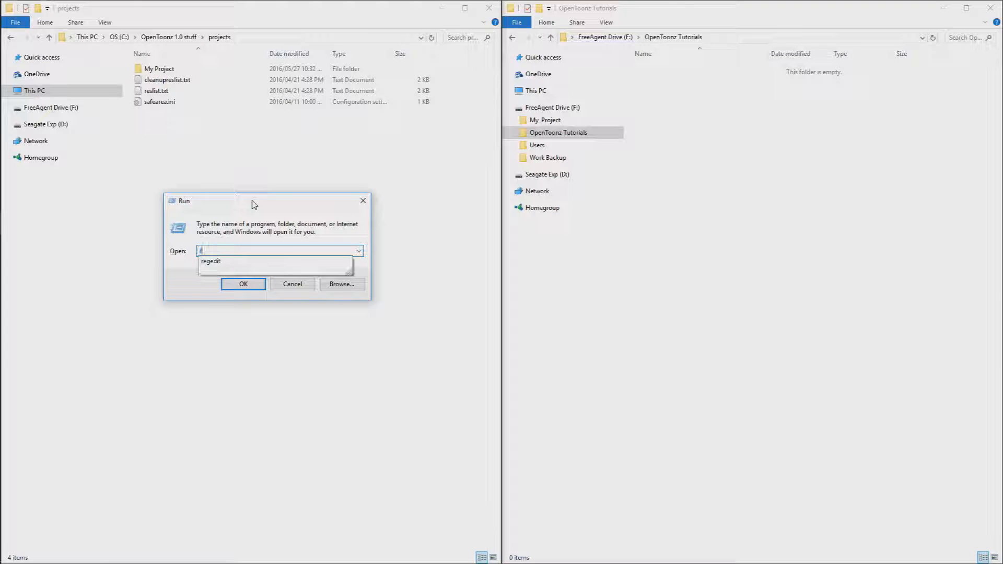
{"action": "type", "text": "egedit"}
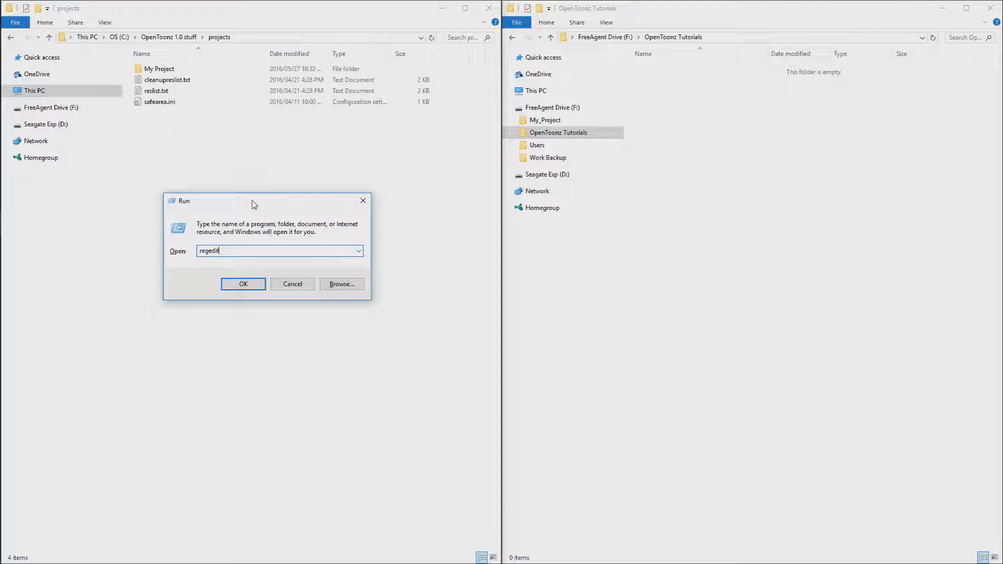
{"action": "left_click", "coordinate": [243, 286]}
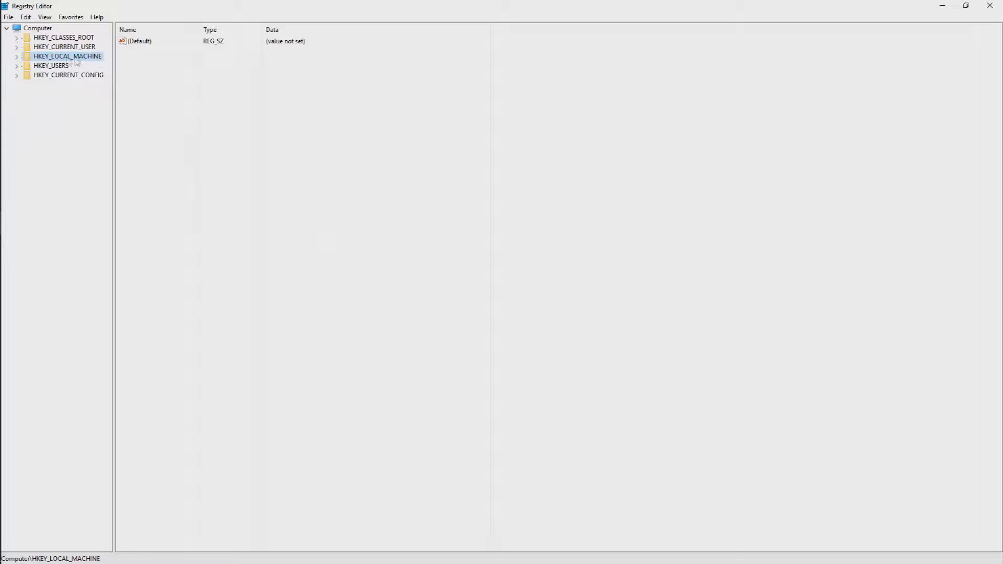
Step: Navigate to the key HKEY_LOCAL_MACHINE\SOFTWARE\OpenToonz\OpenToonz\1.0 and select its TOONZPROJECTS value
{"action": "left_click", "coordinate": [17, 56]}
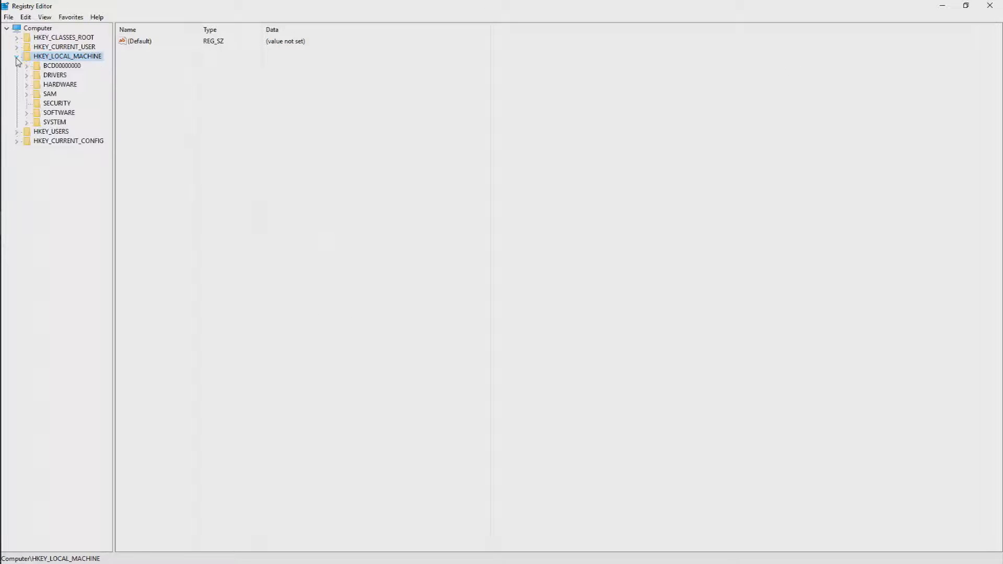
{"action": "left_click", "coordinate": [27, 113]}
{"action": "left_click_drag", "start_coordinate": [108, 135], "coordinate": [108, 171]}
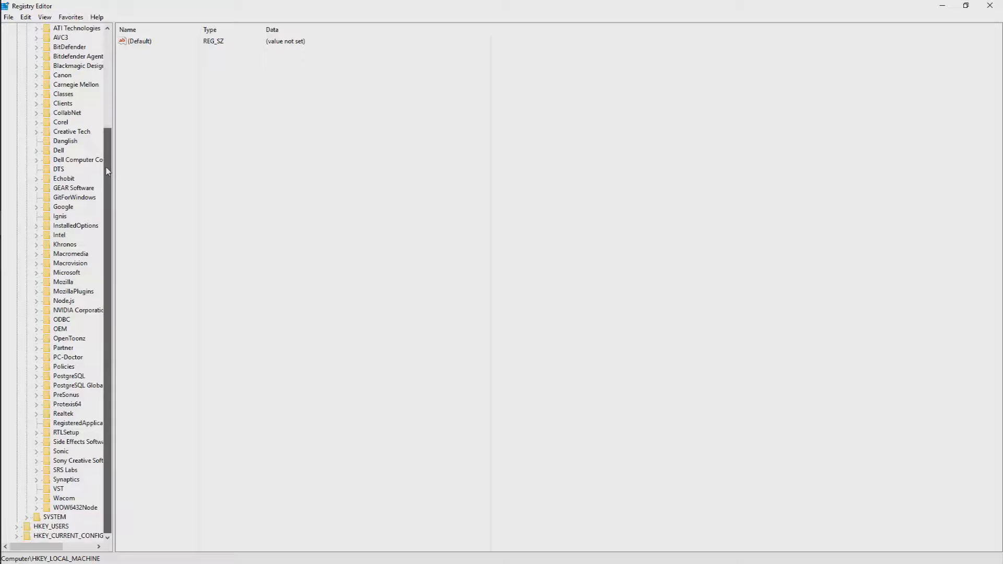
{"action": "left_click", "coordinate": [37, 339]}
{"action": "left_click", "coordinate": [75, 350]}
{"action": "left_click", "coordinate": [46, 348]}
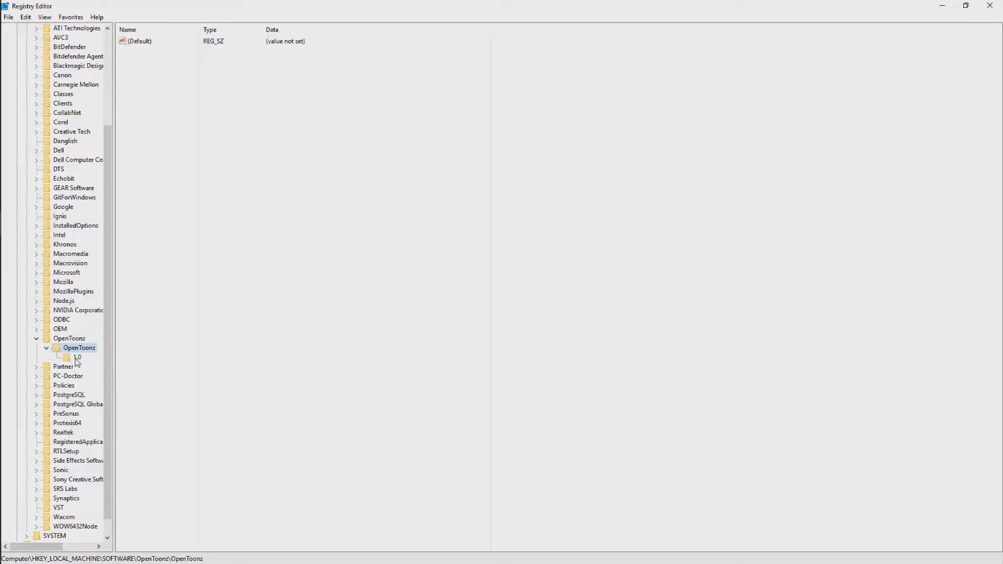
{"action": "left_click", "coordinate": [78, 356]}
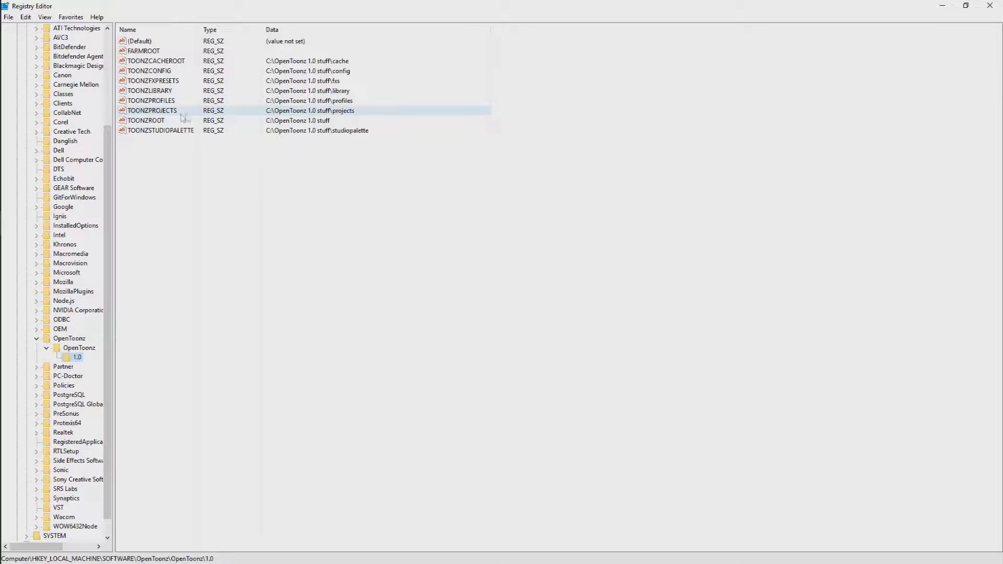
{"action": "left_click", "coordinate": [345, 112]}
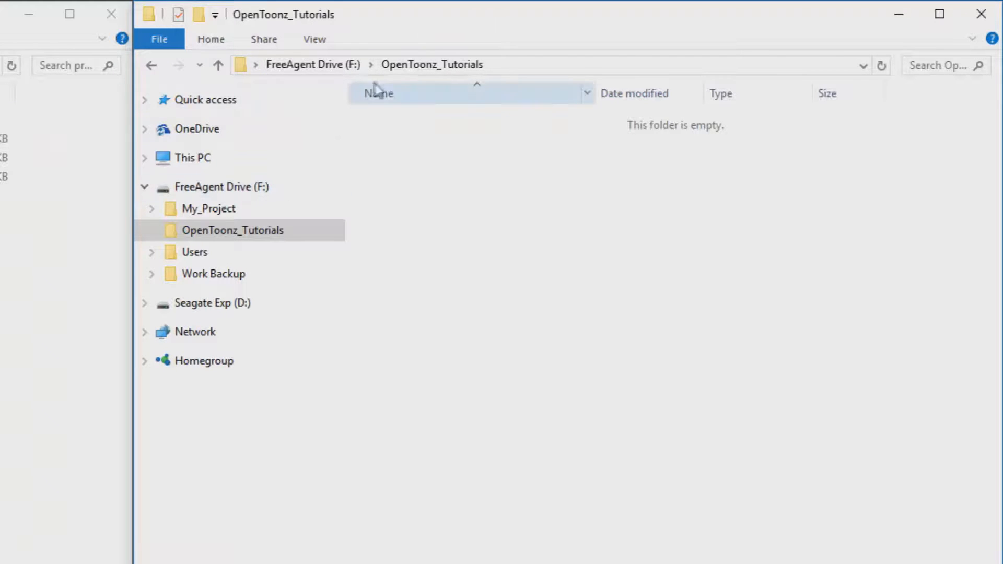
Step: Switch to File Explorer and copy the full path of the OpenToonz_Tutorials folder on drive F
{"action": "left_click", "coordinate": [501, 68]}
{"action": "left_click_drag", "start_coordinate": [408, 64], "coordinate": [240, 66]}
{"action": "key", "text": "ctrl+c"}
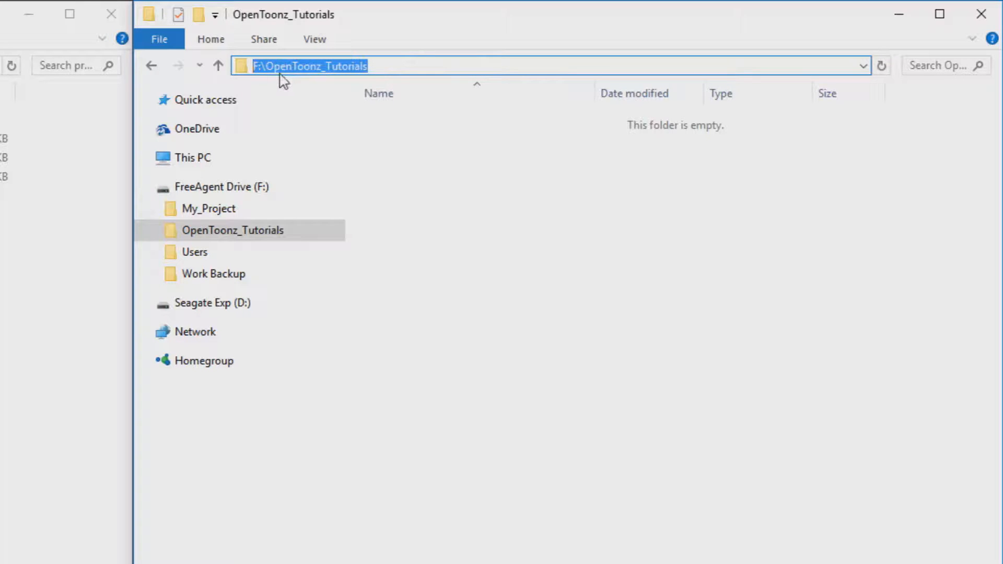
{"action": "key", "text": "ctrl"}
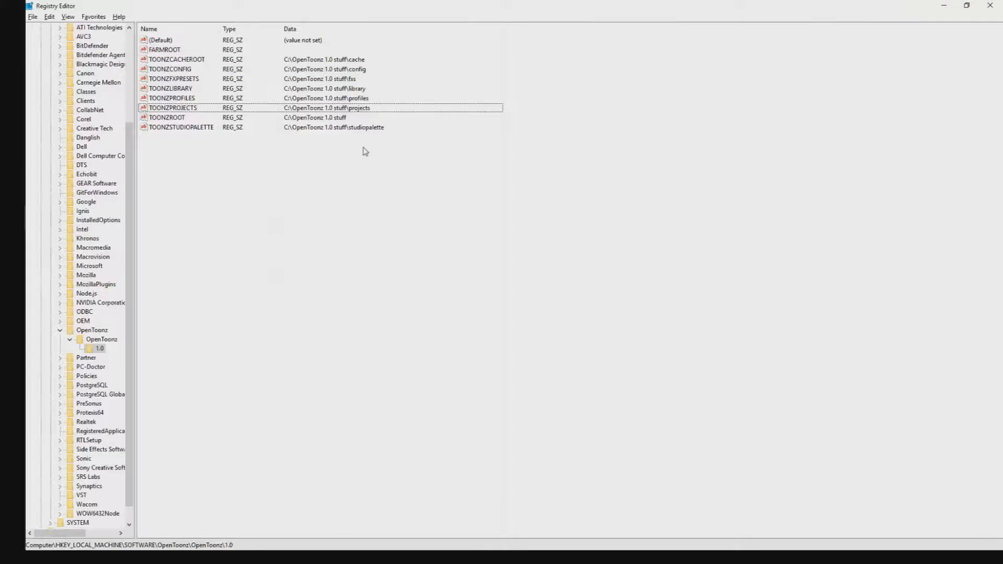
Step: Back in Registry Editor, set TOONZPROJECTS to C:\OpenToonz 1.0 stuff\projects;F:\OpenToonz_Tutorials
{"action": "left_click", "coordinate": [378, 110]}
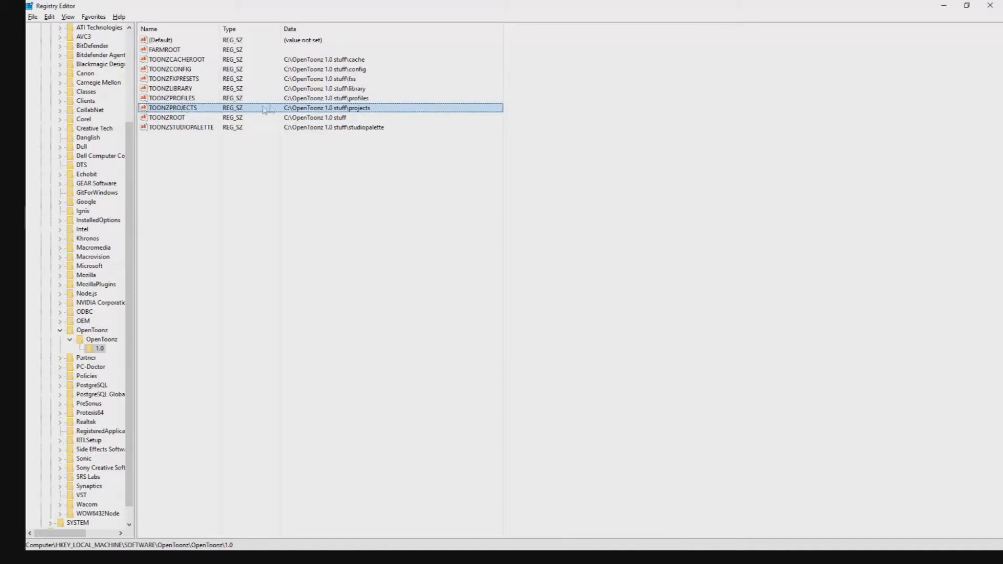
{"action": "right_click", "coordinate": [368, 108]}
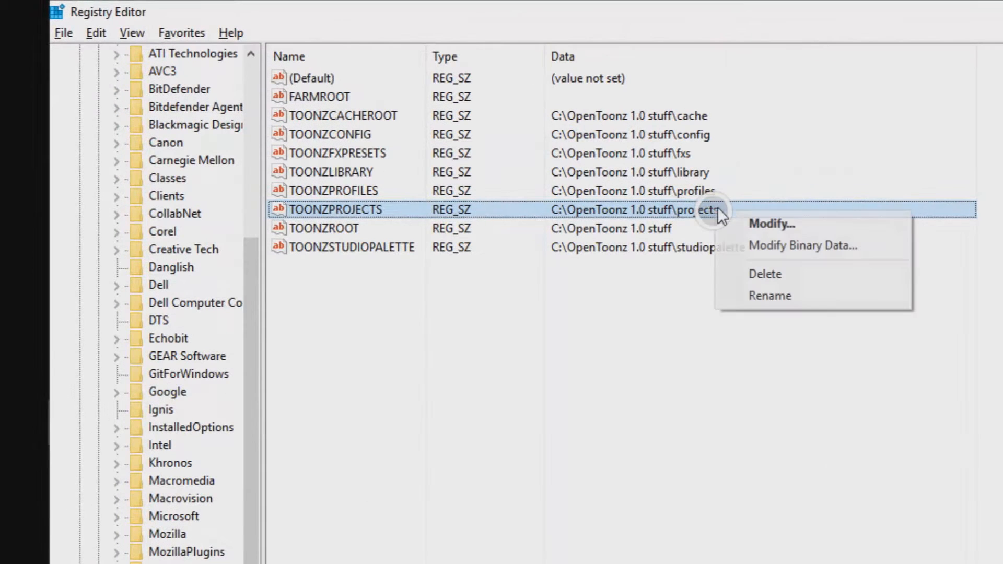
{"action": "left_click", "coordinate": [762, 226]}
{"action": "left_click", "coordinate": [379, 191]}
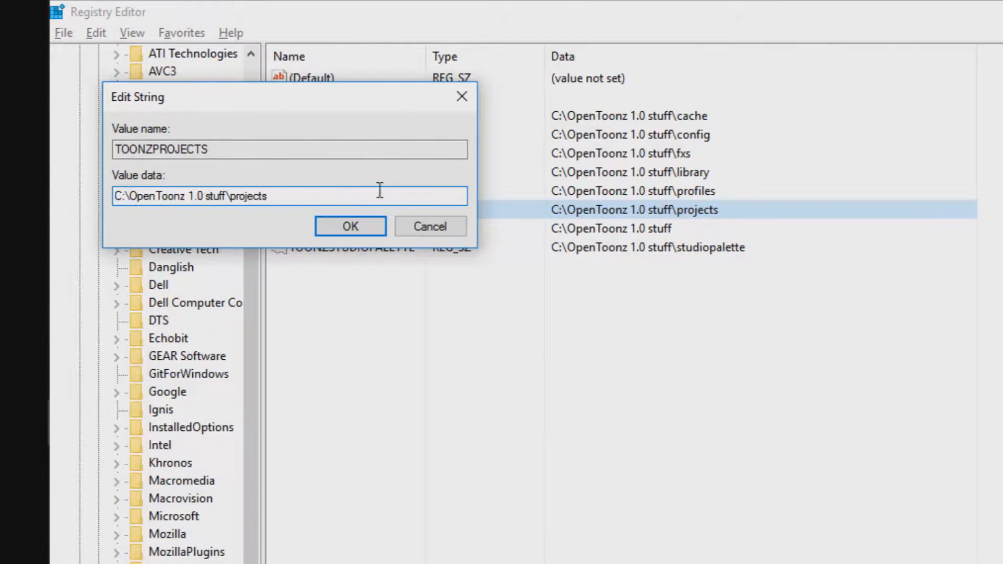
{"action": "double_click", "coordinate": [278, 197]}
{"action": "left_click", "coordinate": [278, 202]}
{"action": "type", "text": ";"}
{"action": "key", "text": "ctrl+v"}
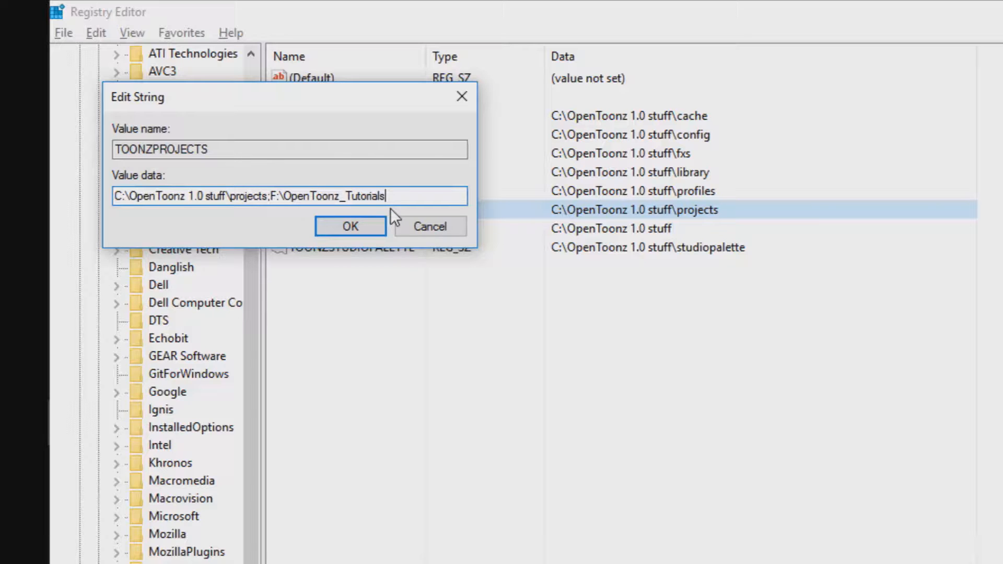
{"action": "left_click", "coordinate": [360, 226]}
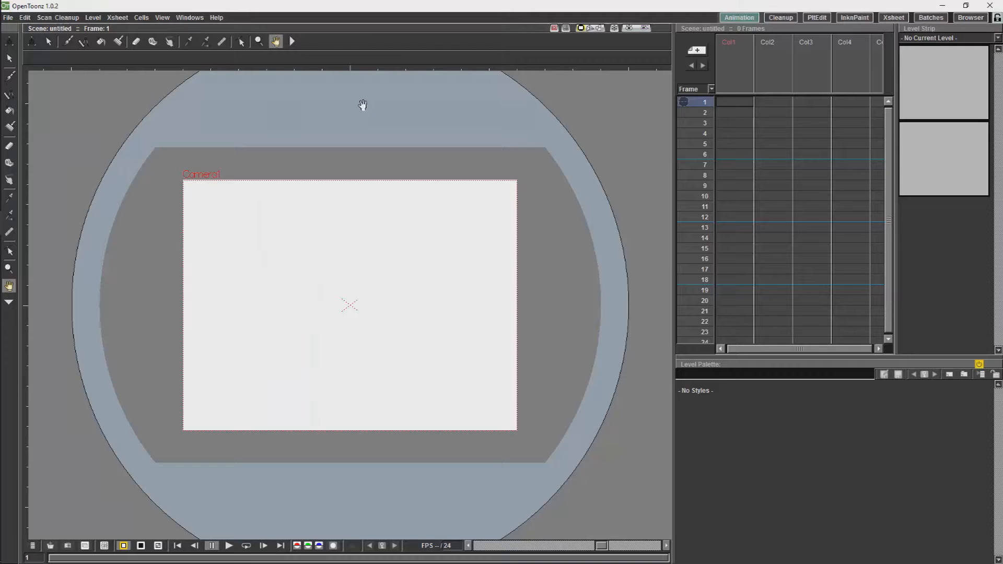
Step: Switch to OpenToonz and open the F:\OpenToonz_Tutorials project root in the file browser
{"action": "left_click", "coordinate": [964, 19]}
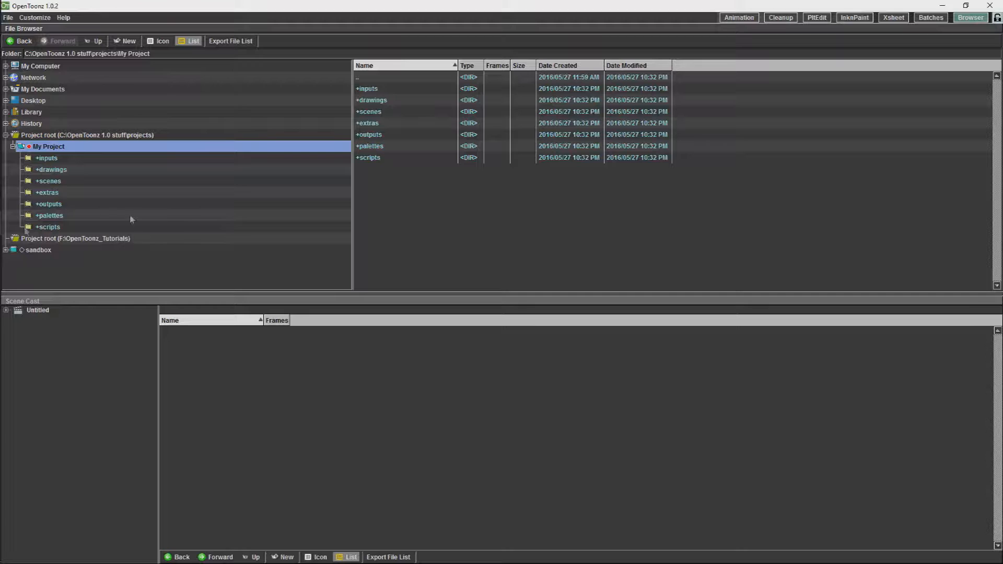
{"action": "left_click", "coordinate": [67, 240]}
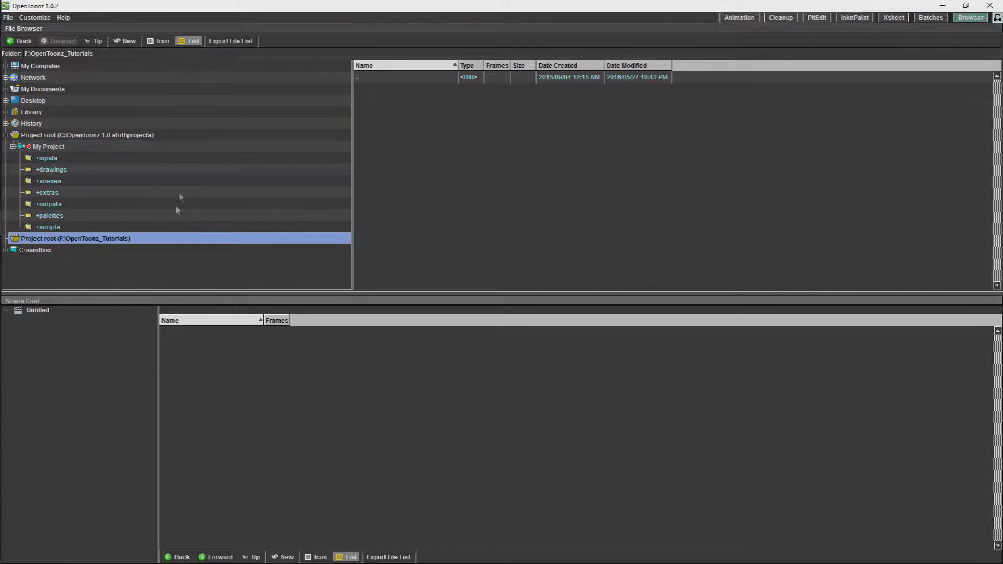
{"action": "left_click", "coordinate": [65, 240]}
Step: Start a new project under the F:\OpenToonz_Tutorials project root and name it project
{"action": "left_click", "coordinate": [9, 19]}
{"action": "left_click", "coordinate": [26, 29]}
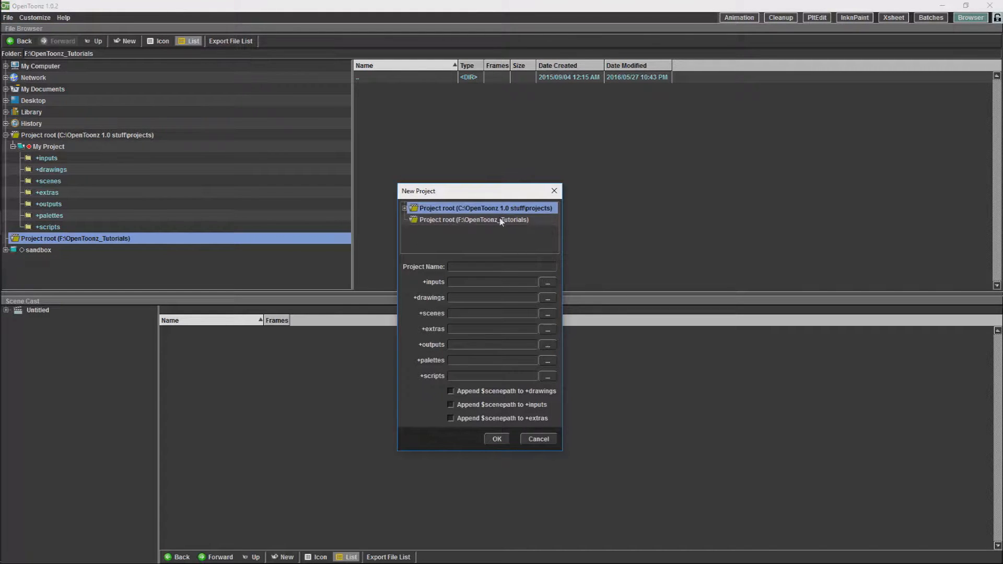
{"action": "left_click", "coordinate": [432, 220]}
{"action": "left_click", "coordinate": [473, 268]}
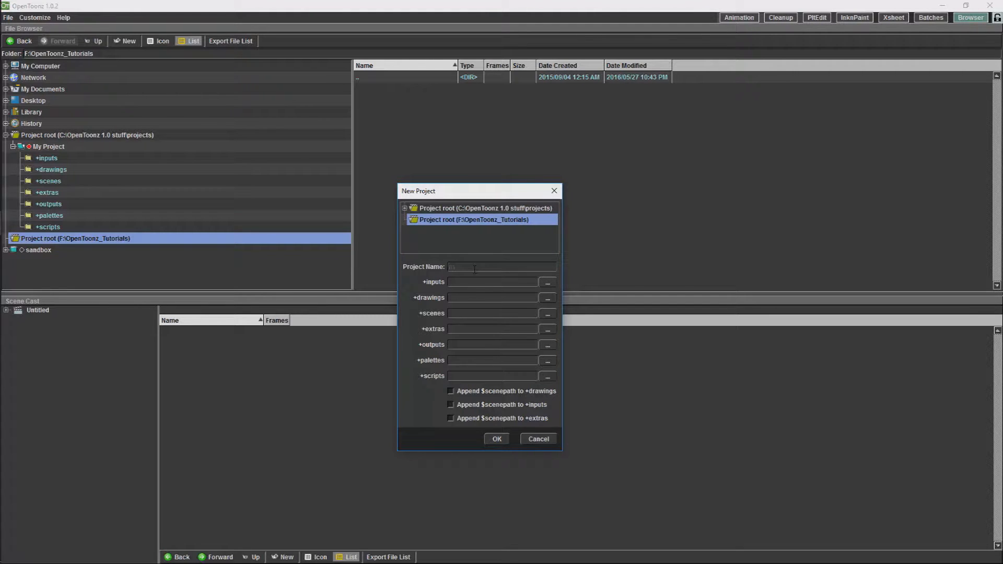
{"action": "key", "text": "BackSpace"}
{"action": "key", "text": "BackSpace"}
{"action": "key", "text": "BackSpace"}
{"action": "type", "text": "project"}
Step: Set the project's folders to inputs, drawings, scenes, extras, outputs, palettes and scripts, and create the project
{"action": "type", "text": "inputs"}
{"action": "key", "text": "Tab"}
{"action": "type", "text": "drawings"}
{"action": "key", "text": "Tab"}
{"action": "type", "text": "scenes"}
{"action": "key", "text": "Tab"}
{"action": "type", "text": "extras"}
{"action": "key", "text": "Tab"}
{"action": "type", "text": "outputs"}
{"action": "key", "text": "Tab"}
{"action": "type", "text": "palettes"}
{"action": "key", "text": "Tab"}
{"action": "type", "text": "scrip"}
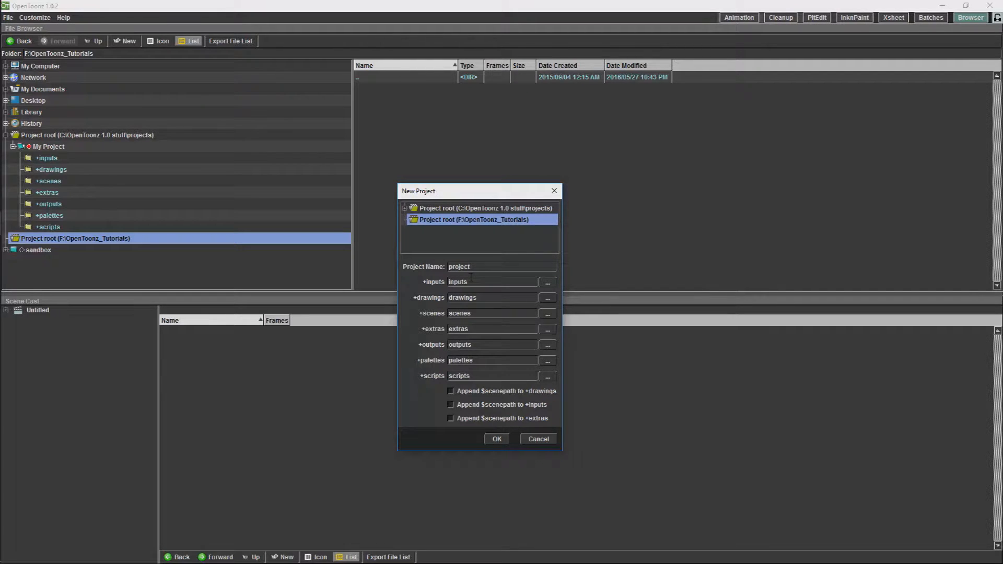
{"action": "left_click", "coordinate": [496, 438]}
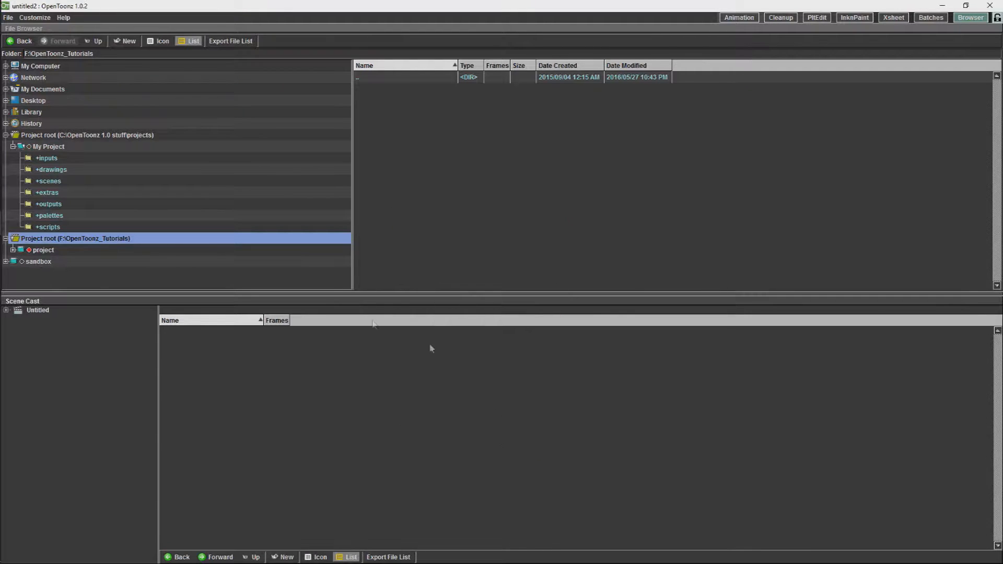
Step: Expand the new project in the folder tree to view its folders
{"action": "left_click", "coordinate": [13, 249]}
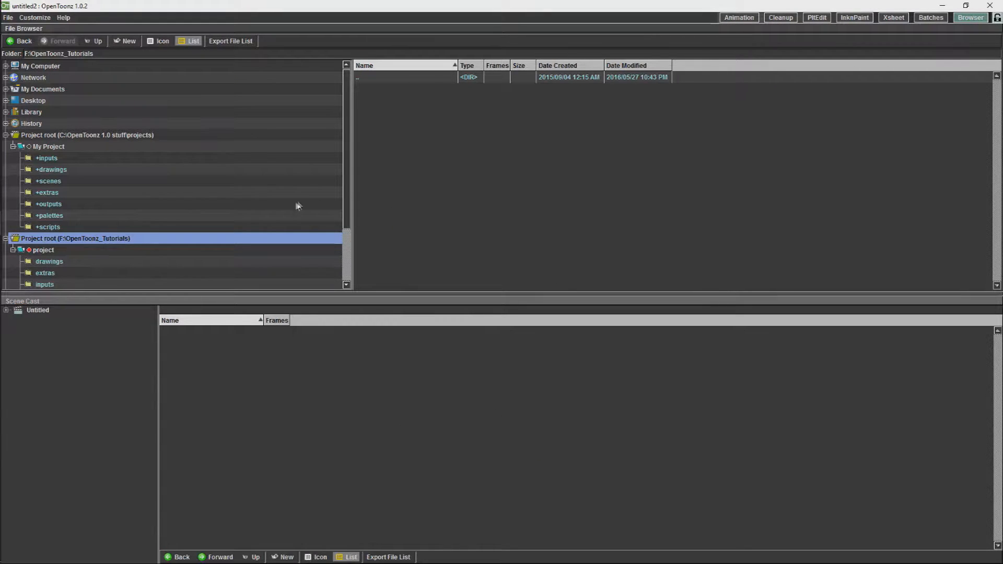
{"action": "left_click_drag", "start_coordinate": [345, 195], "coordinate": [348, 247]}
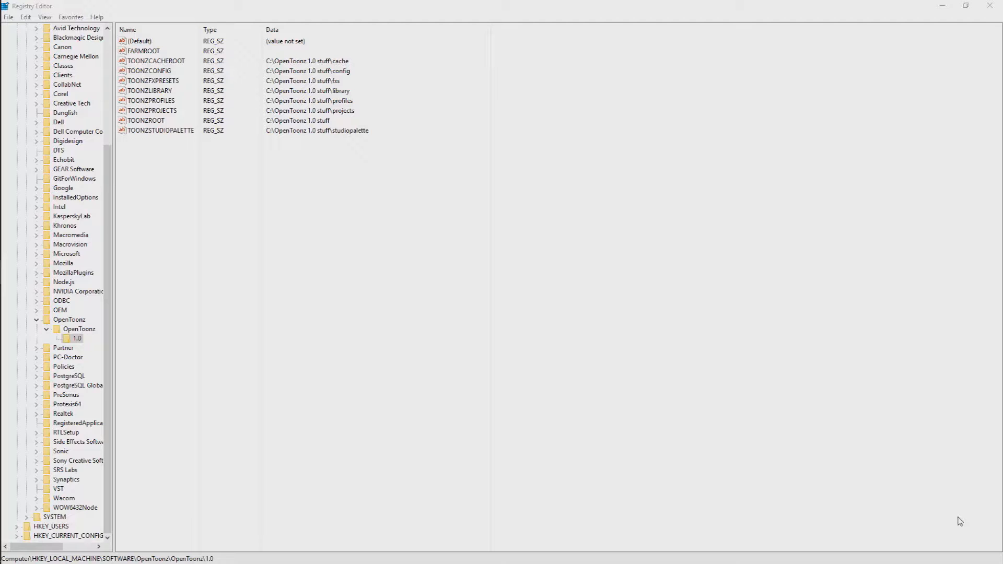
Step: In Registry Editor, export the OpenToonz 1.0 key to the Desktop as a registration file named Opentoonz
{"action": "left_click", "coordinate": [960, 521]}
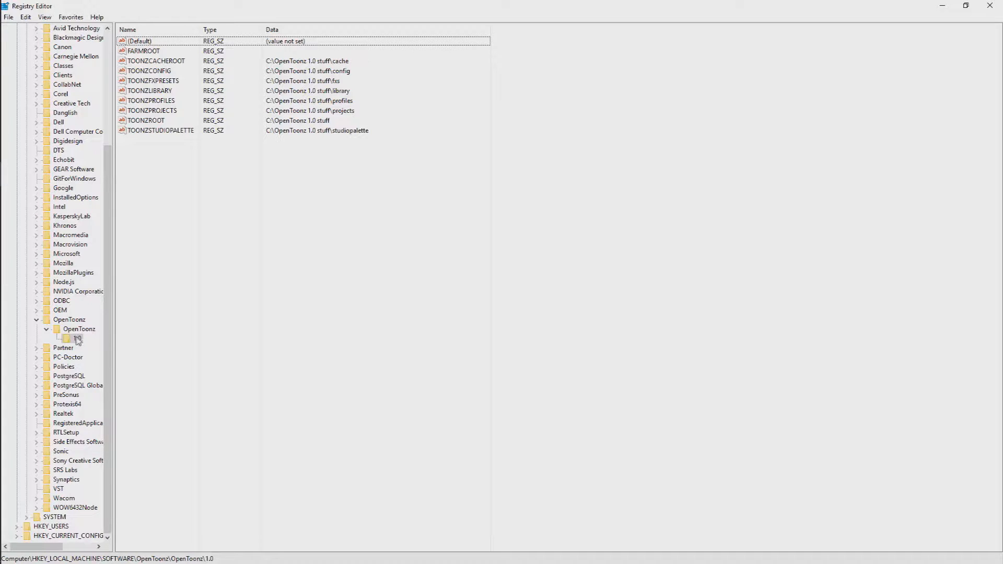
{"action": "right_click", "coordinate": [75, 338]}
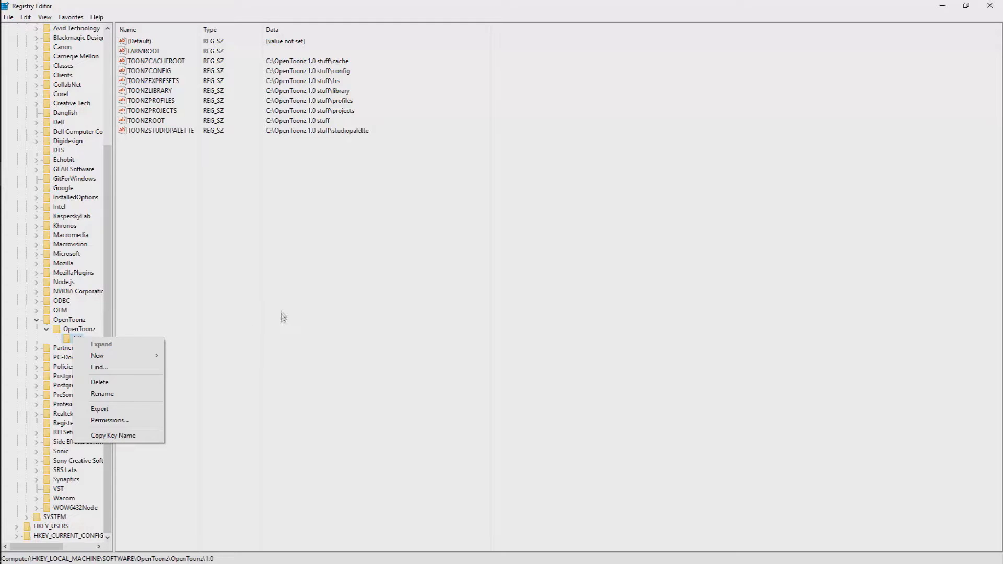
{"action": "left_click", "coordinate": [100, 409]}
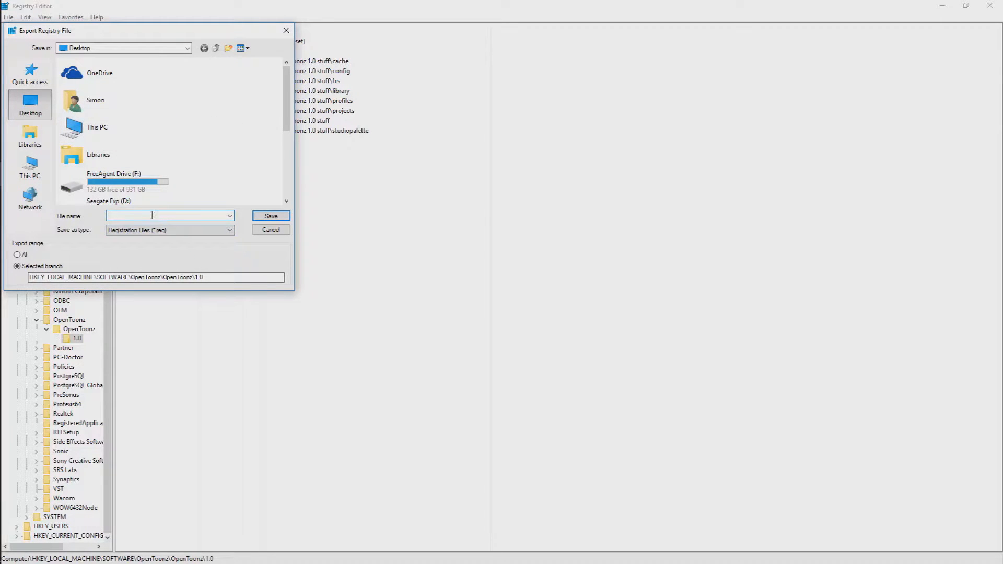
{"action": "type", "text": "Opentoonz"}
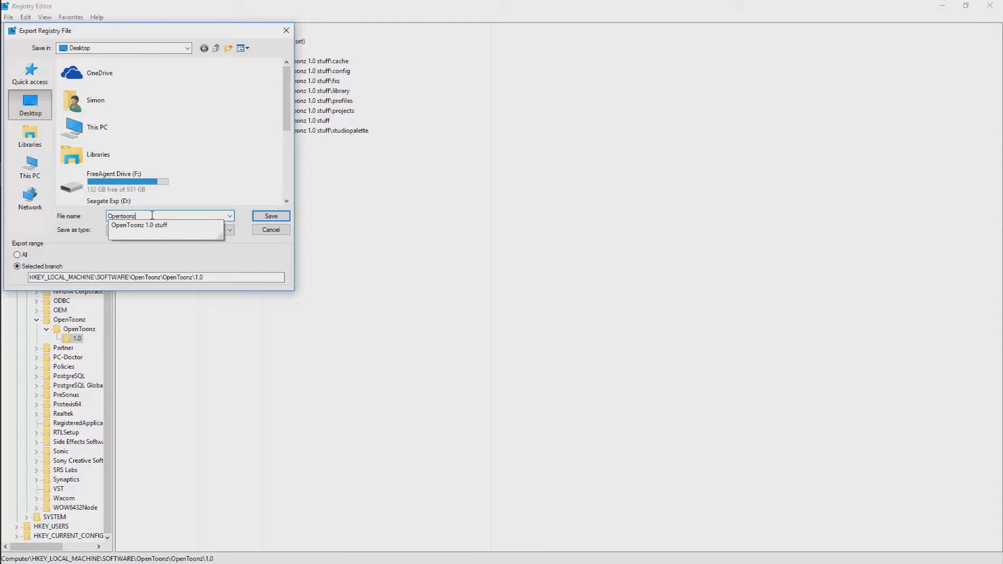
{"action": "key", "text": "Return"}
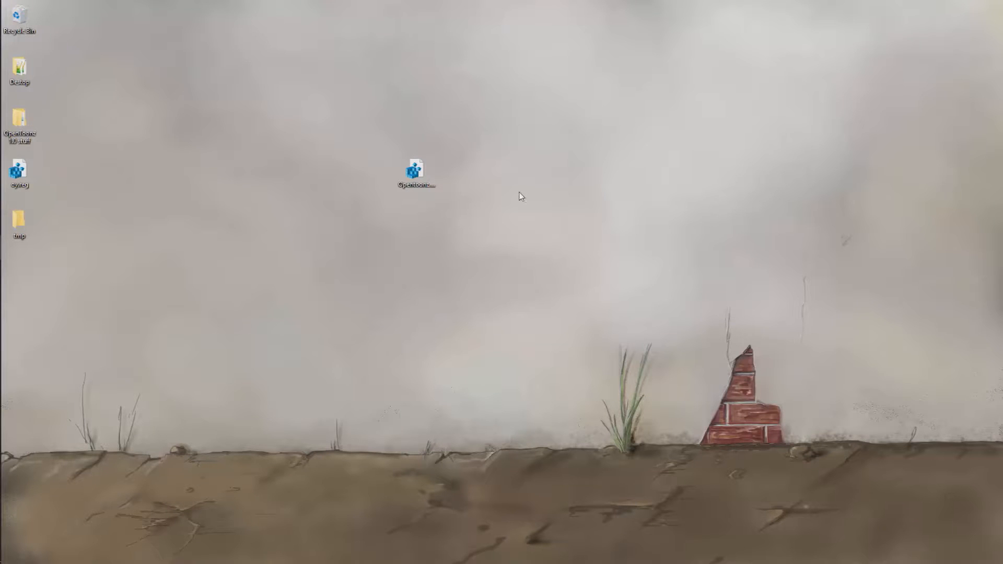
Step: Open the exported Opentoonz.reg in Notepad++ and append ;F:\OpenToonz_Tutorials to the TOONZPROJECTS path
{"action": "right_click", "coordinate": [415, 175]}
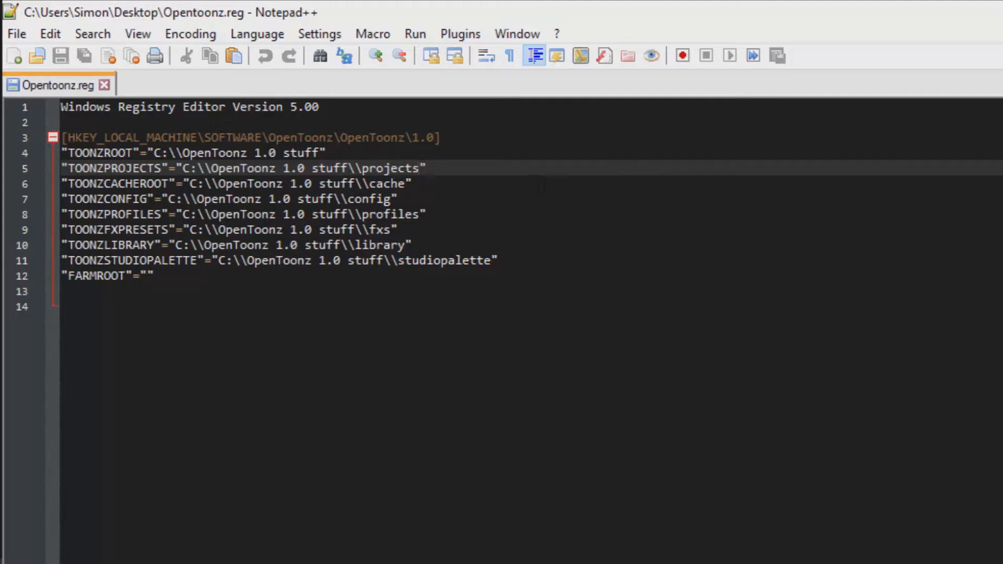
{"action": "type", "text": ";"}
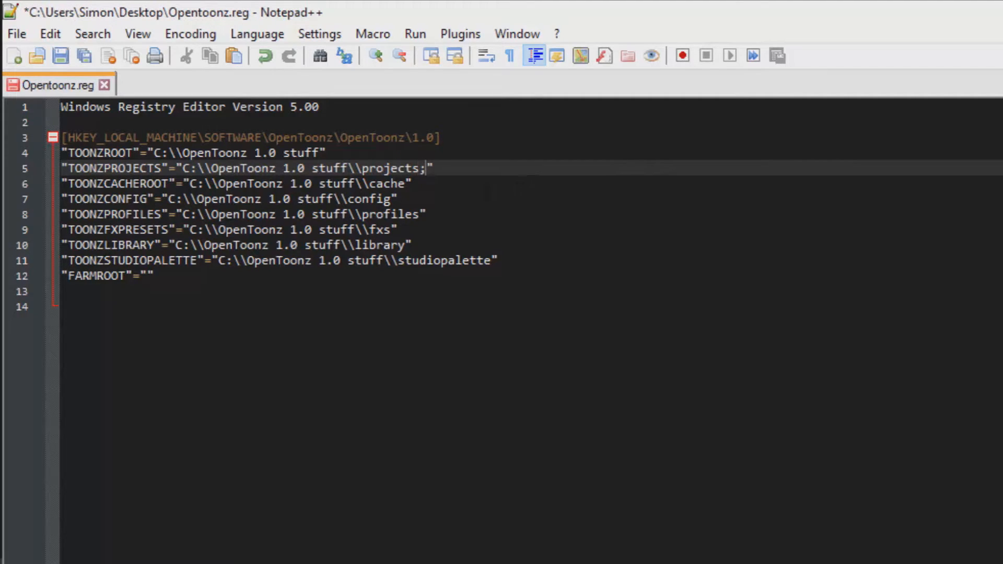
{"action": "key", "text": "alt"}
{"action": "type", "text": "F:\\OpenToonz_Tutorials"}
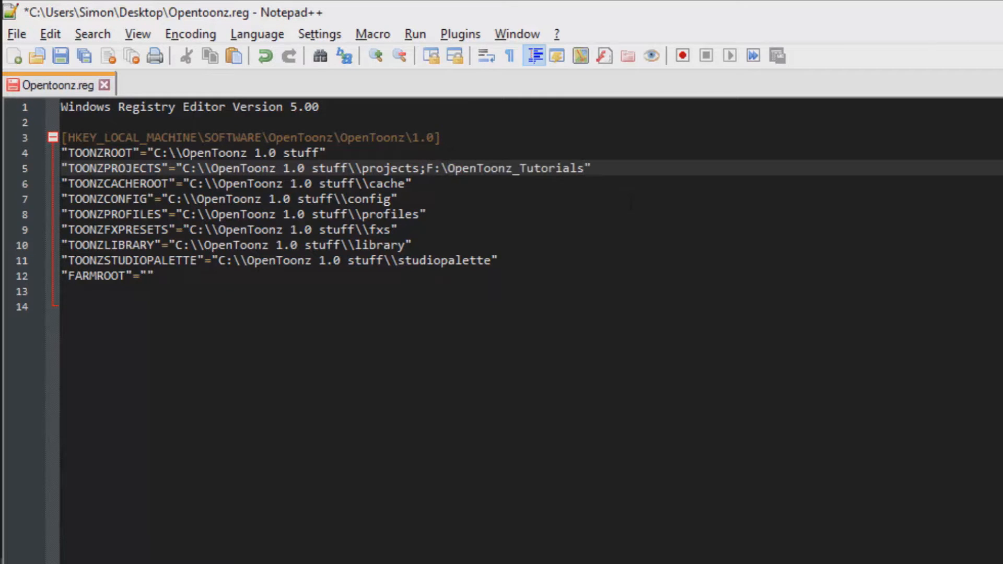
Step: Add D:\Work\2d\PTAS as a further TOONZPROJECTS path, separated from the F: path by a semicolon
{"action": "type", "text": ";"}
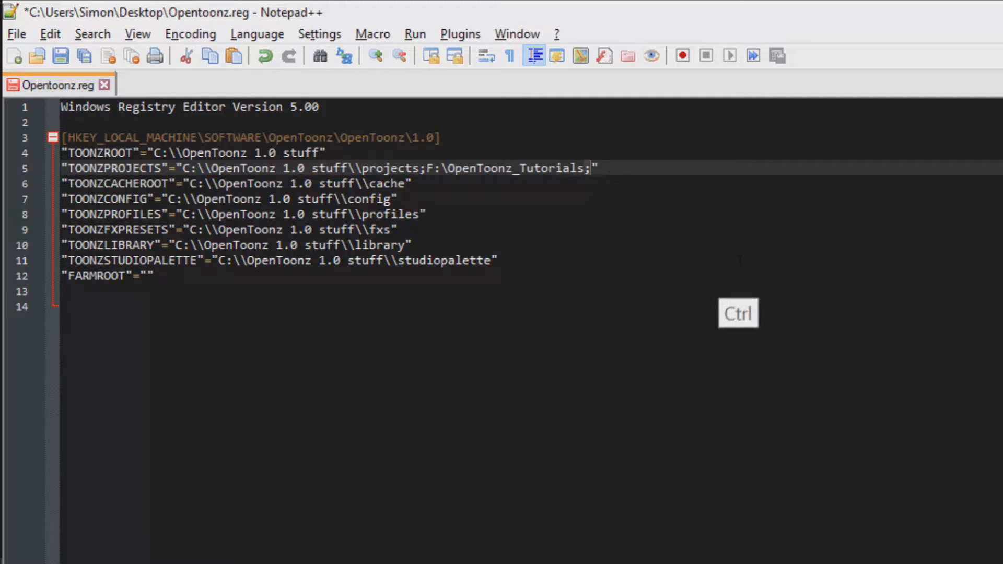
{"action": "key", "text": "BackSpace"}
{"action": "type", "text": "D:\\Work\\2d\\PTAS"}
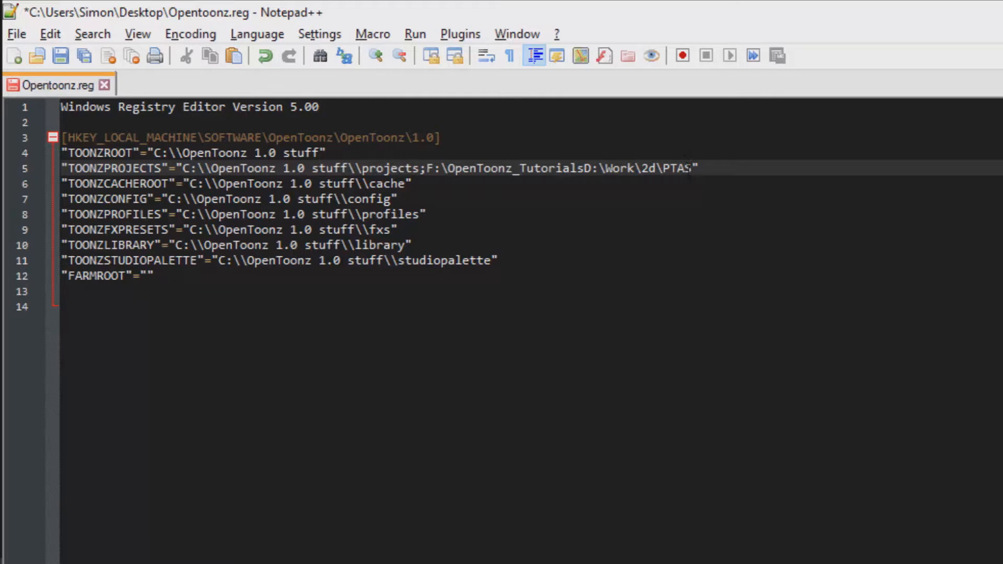
{"action": "left_click", "coordinate": [584, 168]}
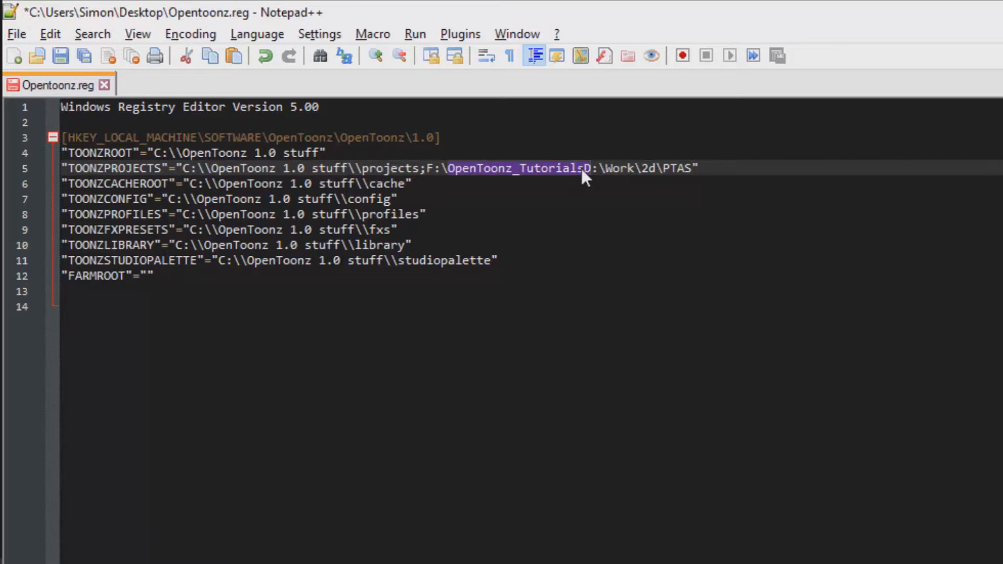
{"action": "left_click", "coordinate": [582, 169]}
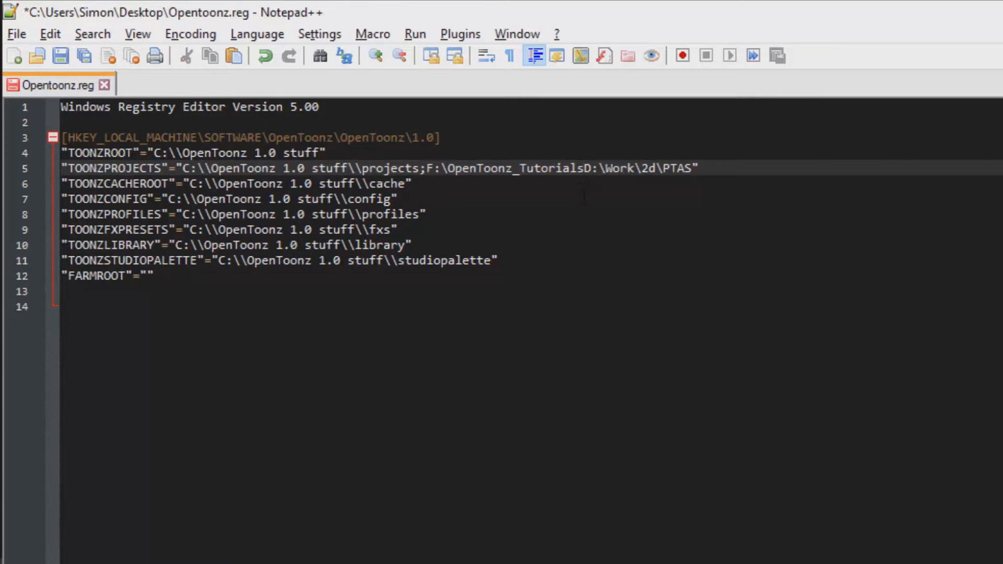
{"action": "type", "text": ";"}
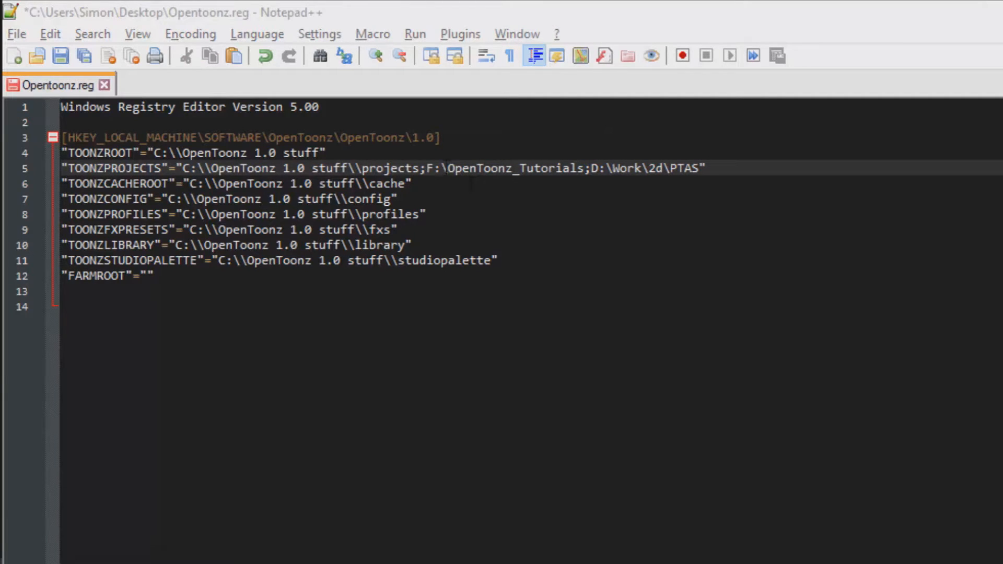
Step: Double each single backslash in the added F: and D: project paths and save the file
{"action": "left_click", "coordinate": [441, 168]}
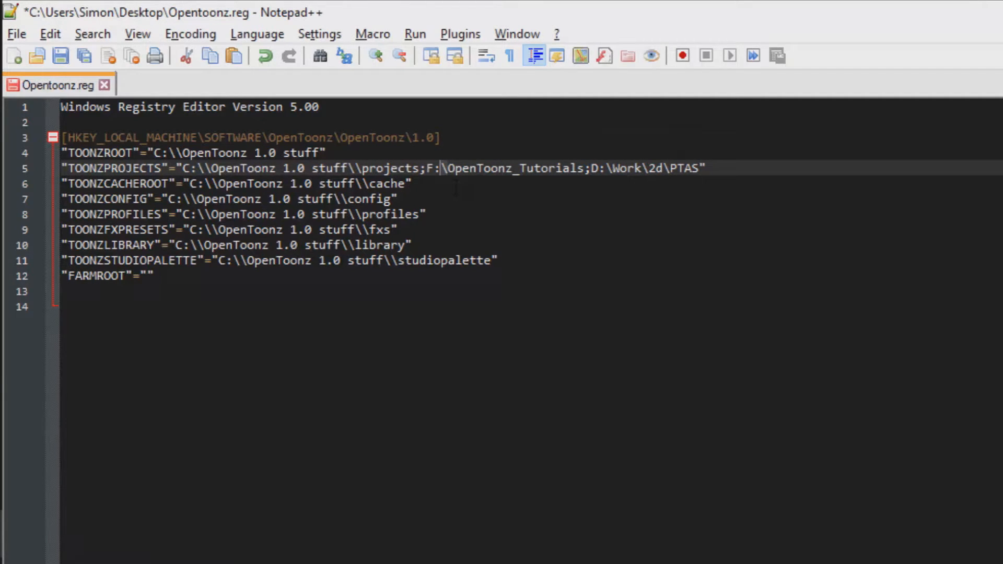
{"action": "key", "text": "Right"}
{"action": "type", "text": "\\"}
{"action": "left_click", "coordinate": [620, 168]}
{"action": "type", "text": "\\"}
{"action": "left_click", "coordinate": [663, 168]}
{"action": "type", "text": "\\"}
{"action": "left_click", "coordinate": [691, 168]}
{"action": "type", "text": "\\"}
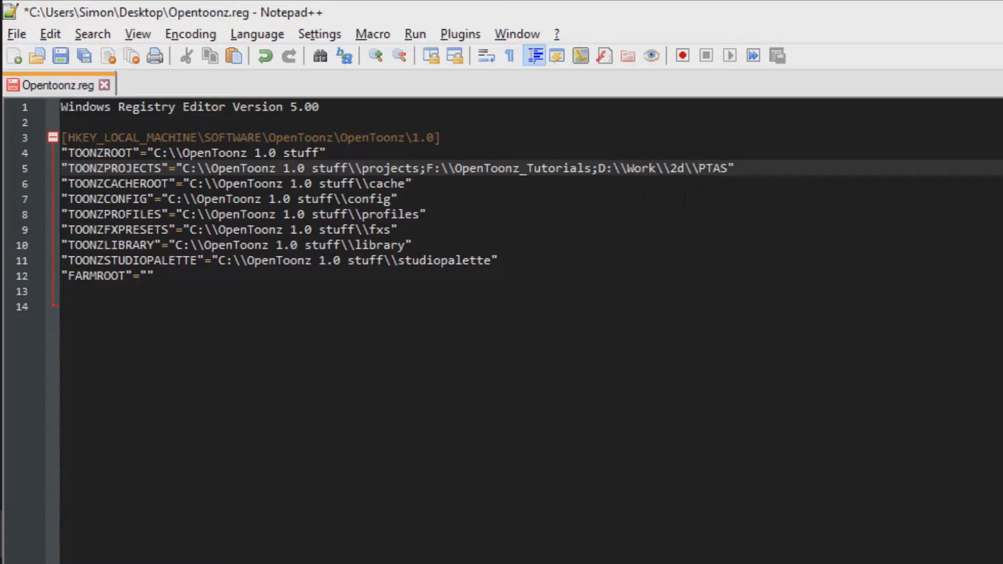
{"action": "key", "text": "ctrl+s"}
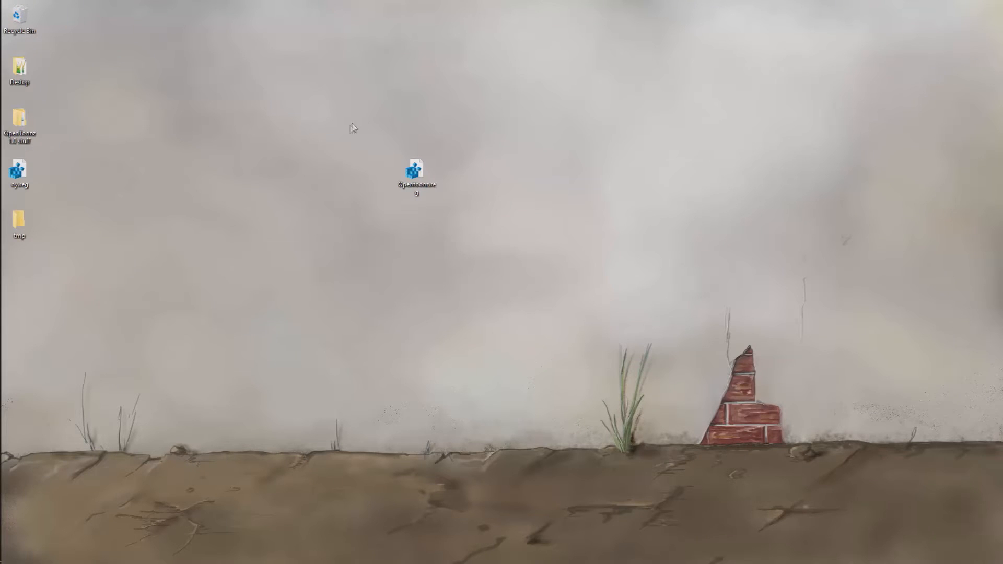
Step: Merge the edited Opentoonz.reg file from the desktop into the Windows registry
{"action": "left_click", "coordinate": [417, 175]}
{"action": "double_click", "coordinate": [417, 175]}
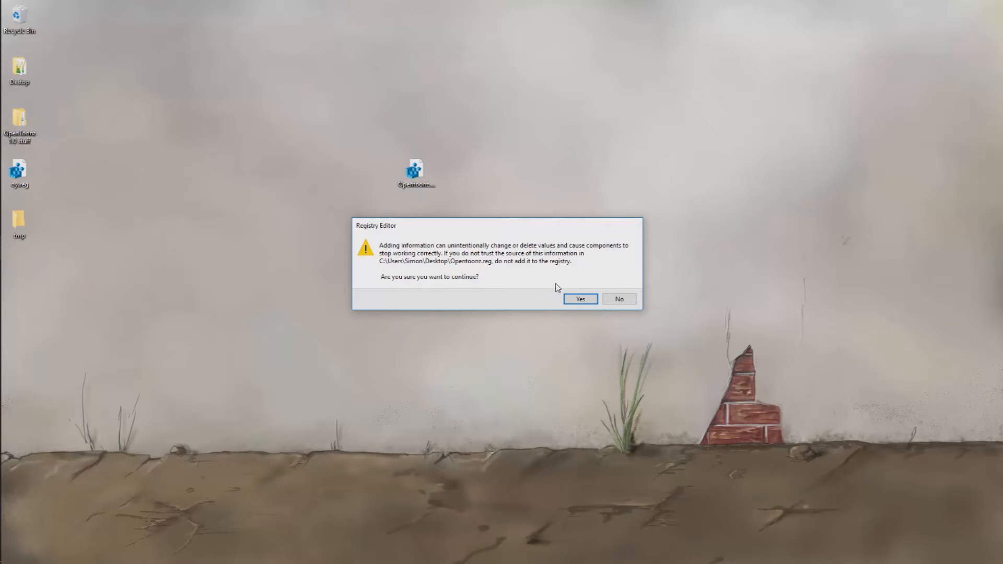
{"action": "left_click", "coordinate": [582, 300]}
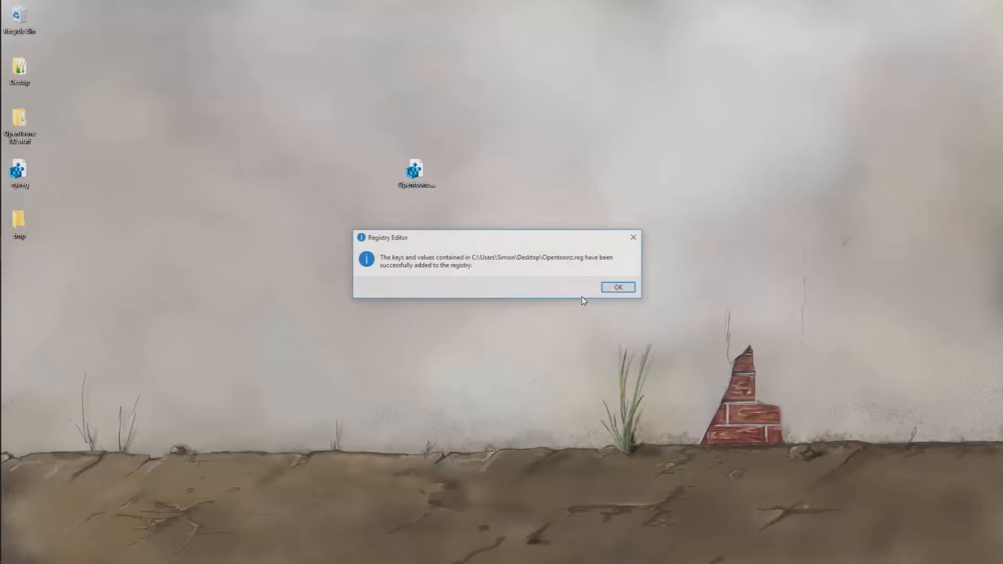
{"action": "left_click", "coordinate": [622, 288]}
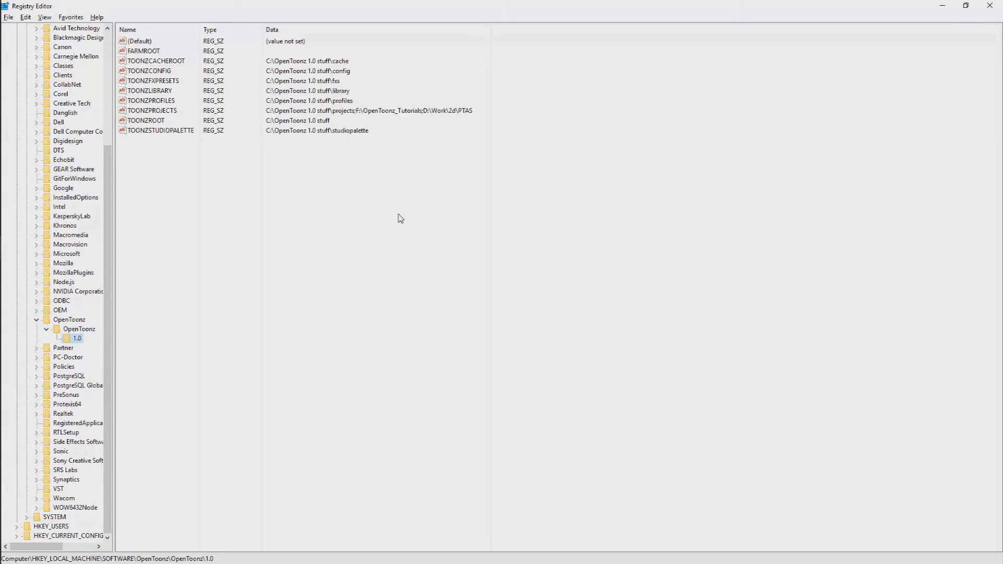